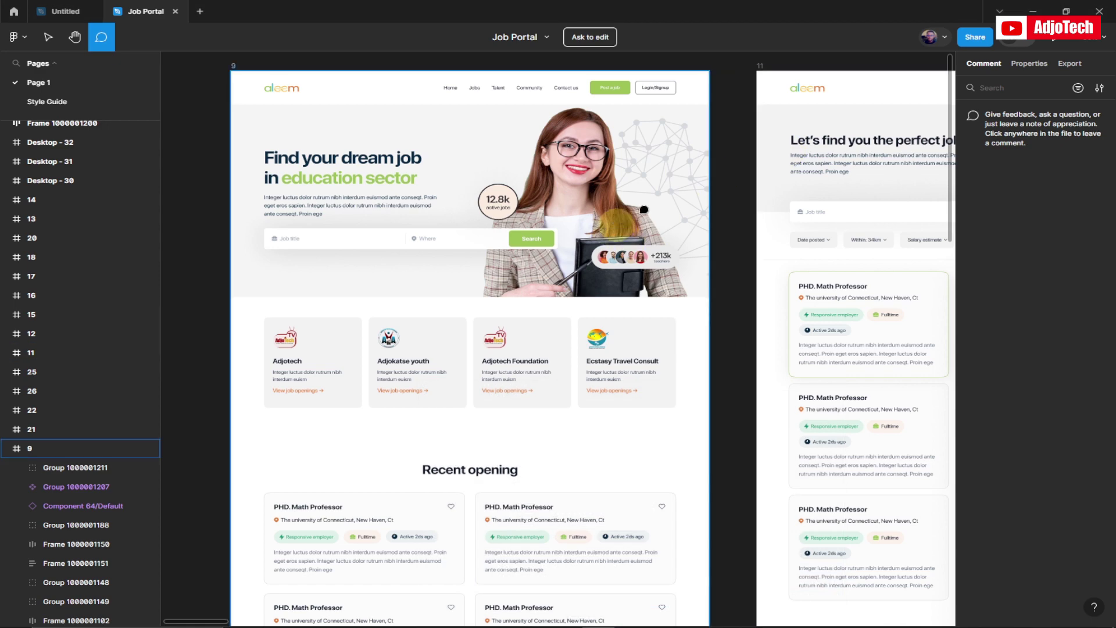
# Step: Pan the Figma canvas across frames 11 and 12 to center frame 14's profile page
pyautogui.moveTo(881, 191)
pyautogui.mouseDown()
pyautogui.moveTo(747, 208)
pyautogui.moveTo(519, 208)
pyautogui.mouseUp()
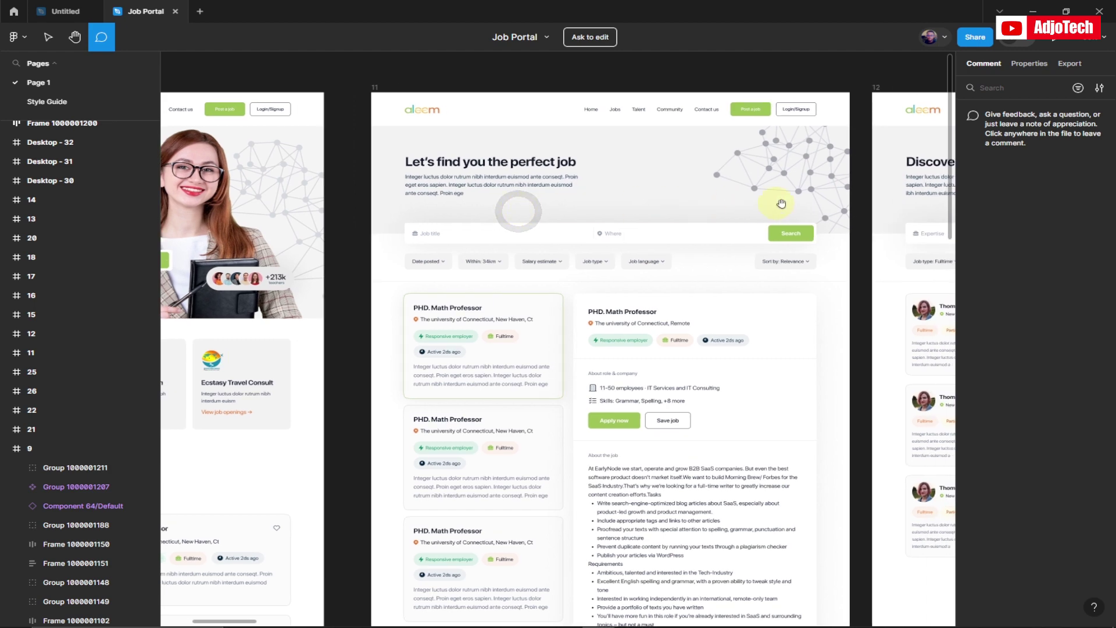
pyautogui.moveTo(740, 204); pyautogui.dragTo(515, 199)
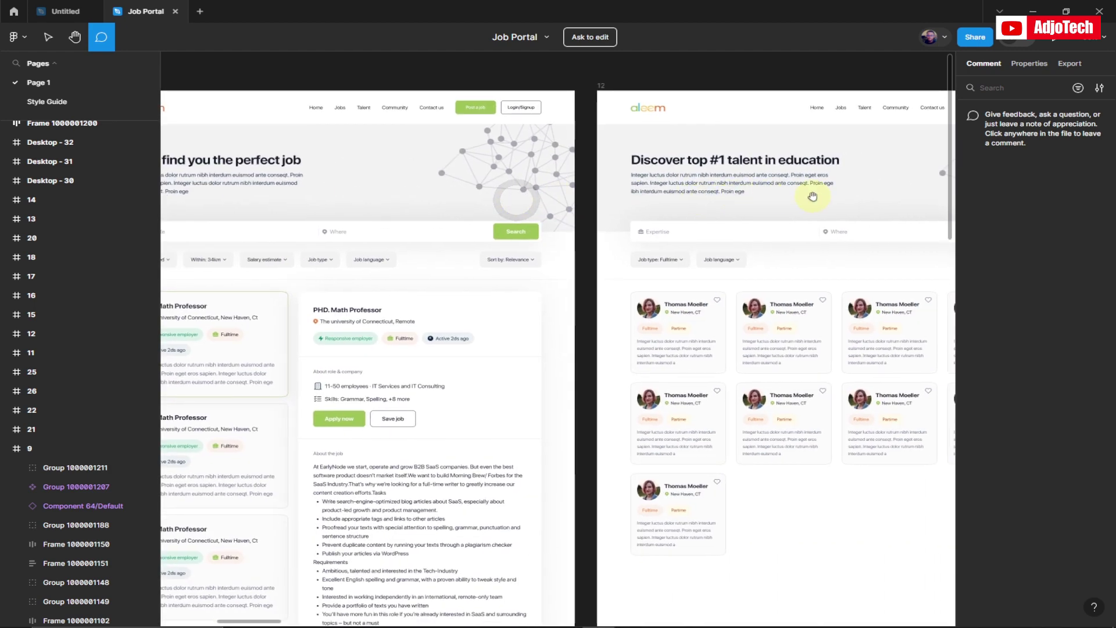
pyautogui.moveTo(740, 194); pyautogui.dragTo(486, 200)
pyautogui.moveTo(618, 196); pyautogui.dragTo(428, 193)
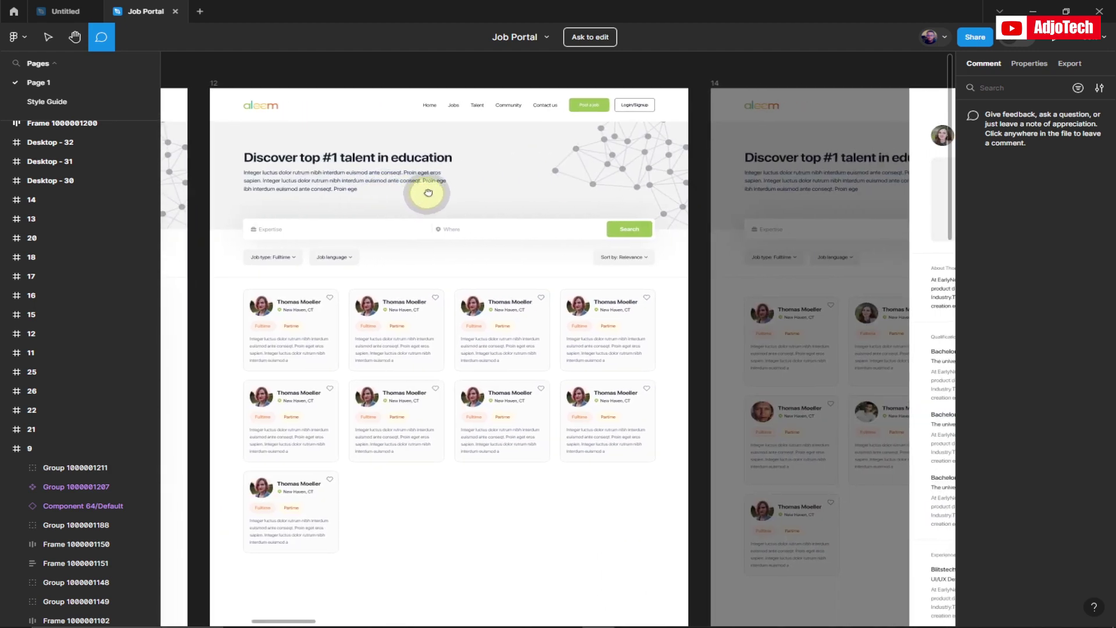
pyautogui.moveTo(812, 194); pyautogui.dragTo(419, 186)
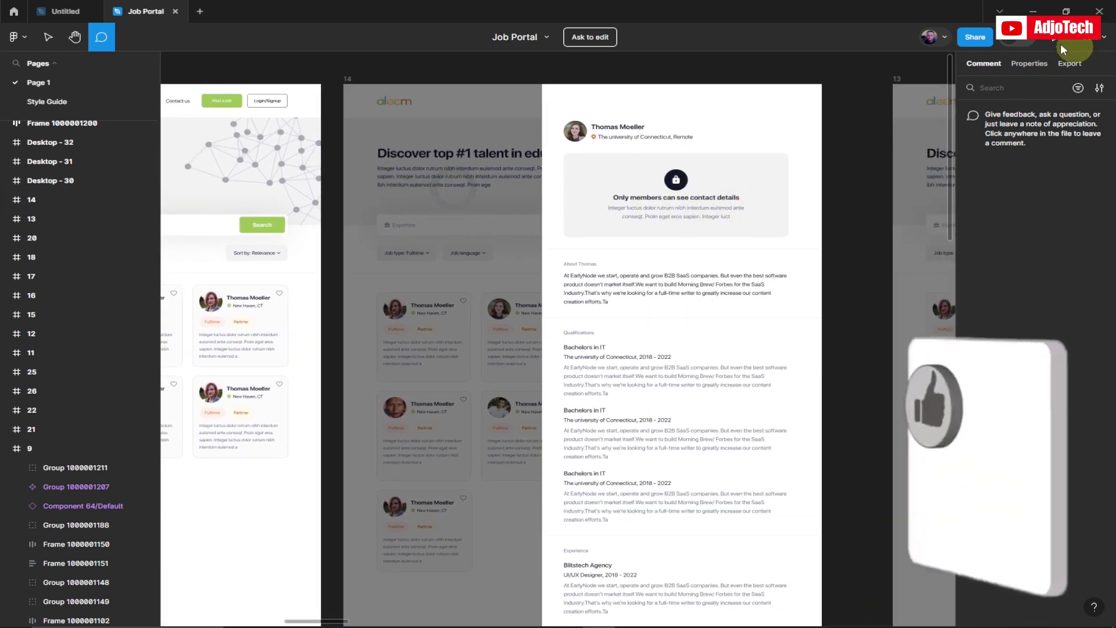
# Step: Bring up 9.pdf in Acrobat and scroll through the home page to the testimonials
pyautogui.moveTo(653, 622)
pyautogui.moveTo(697, 616)
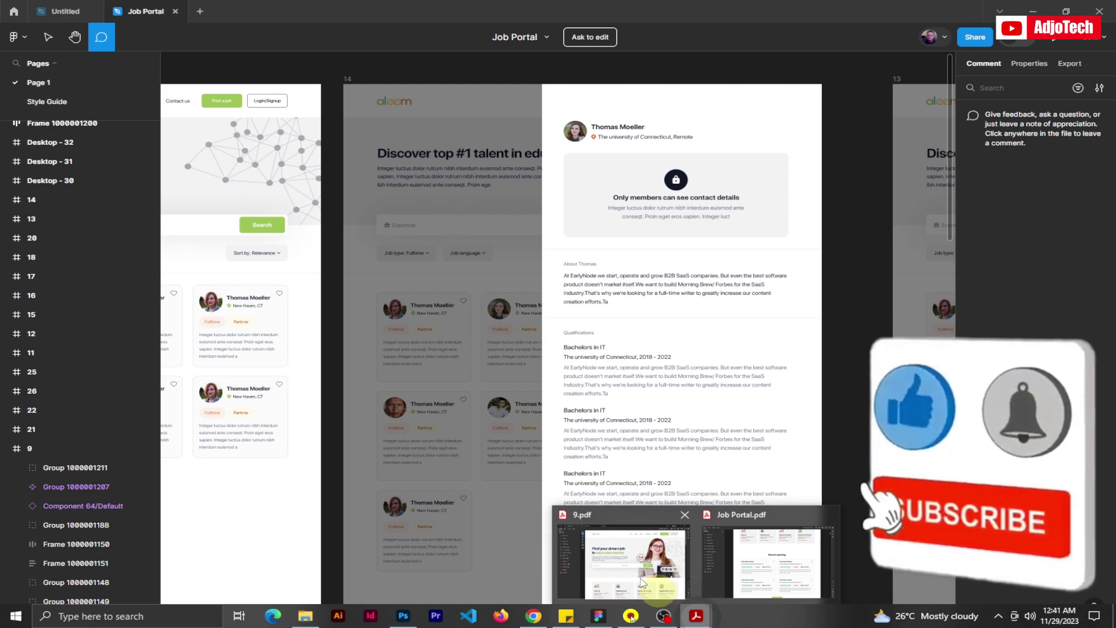
pyautogui.click(622, 558)
pyautogui.scroll(-1, 657, 282)
pyautogui.scroll(-10, 657, 282)
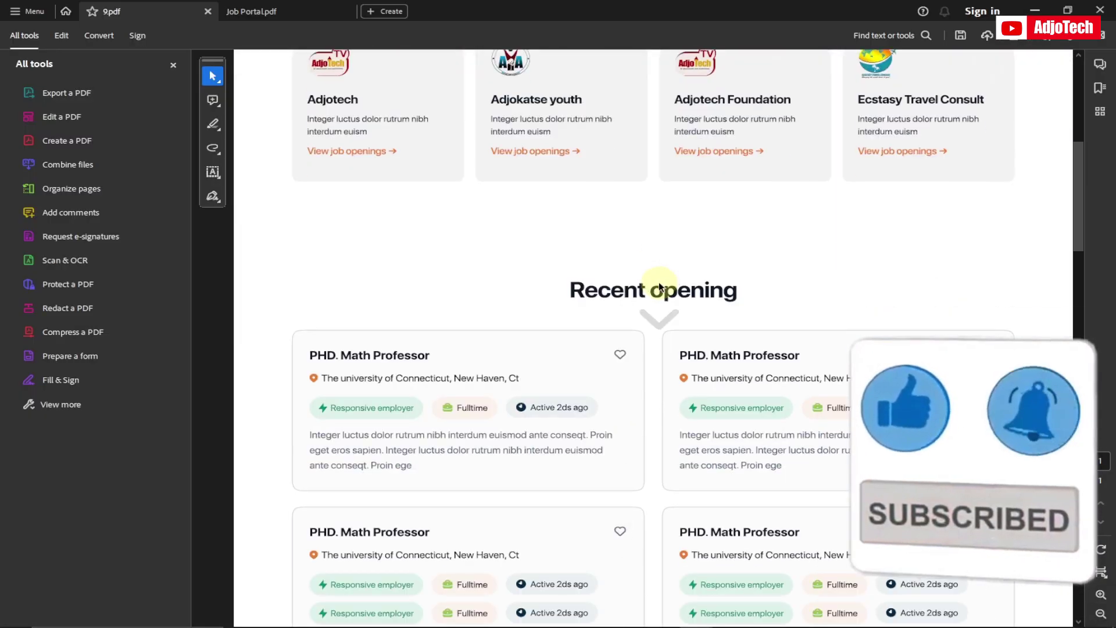
pyautogui.scroll(5, 660, 285)
pyautogui.scroll(5, 660, 284)
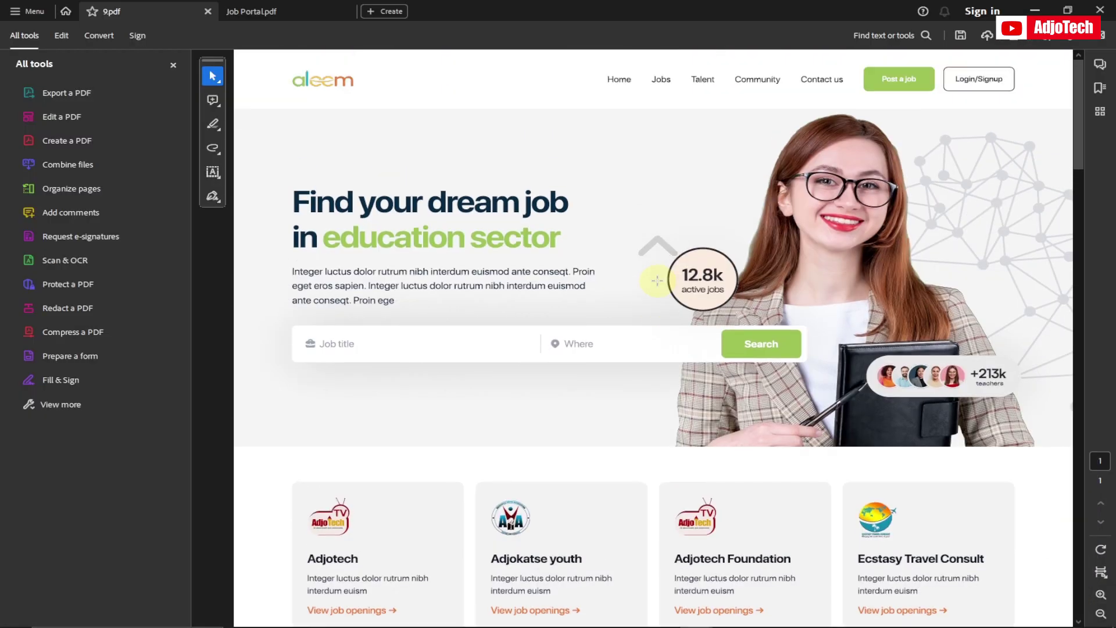
pyautogui.scroll(-5, 506, 277)
pyautogui.scroll(5, 508, 273)
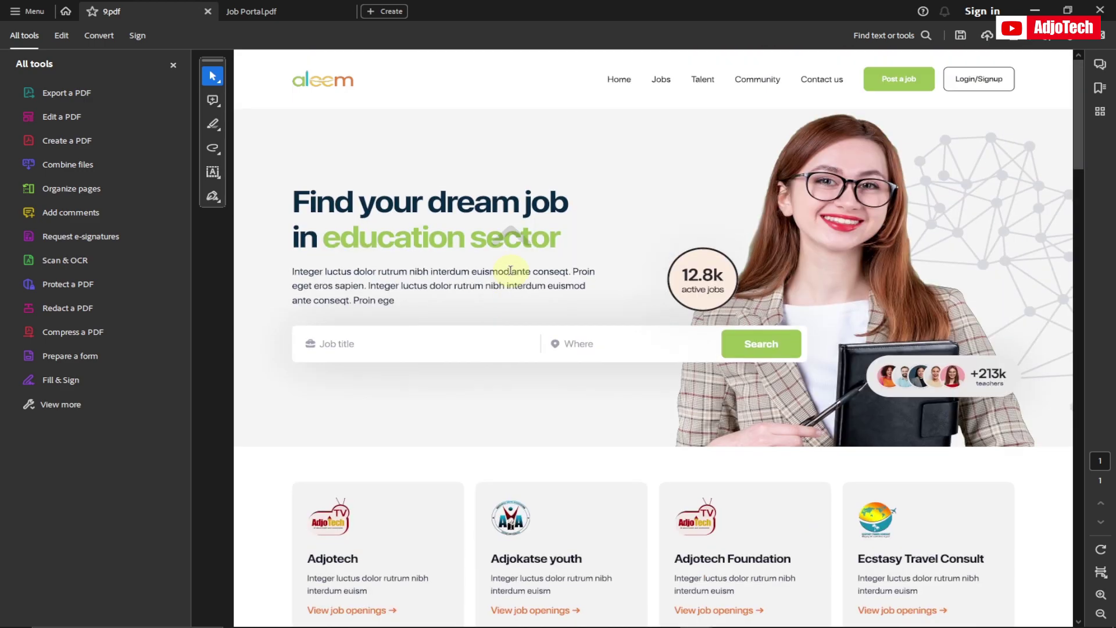
pyautogui.scroll(-10, 601, 321)
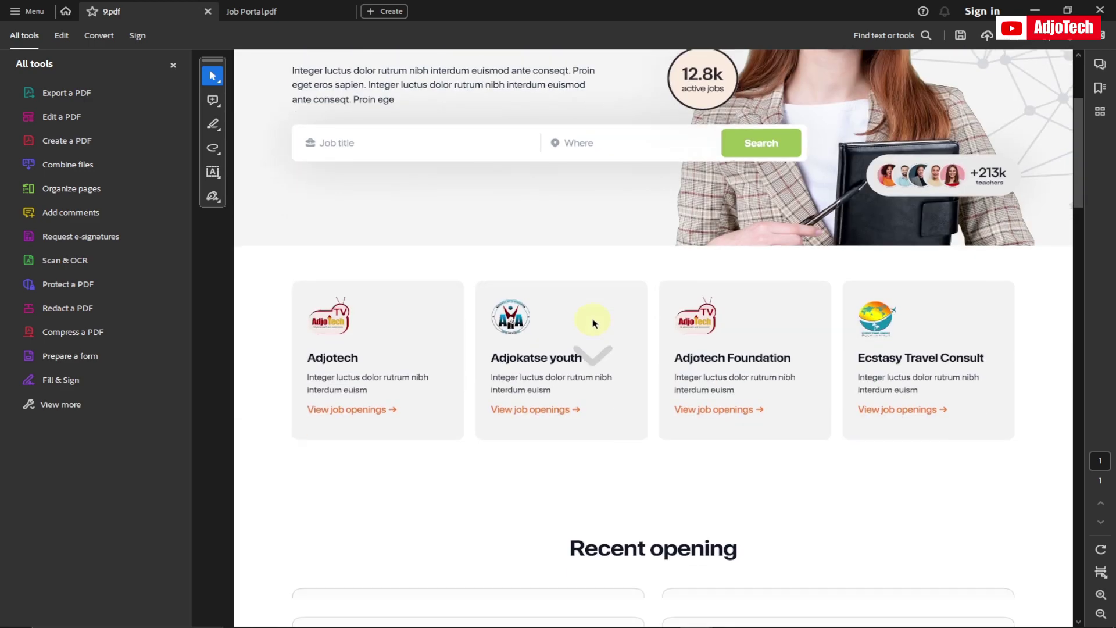
pyautogui.scroll(-8, 593, 321)
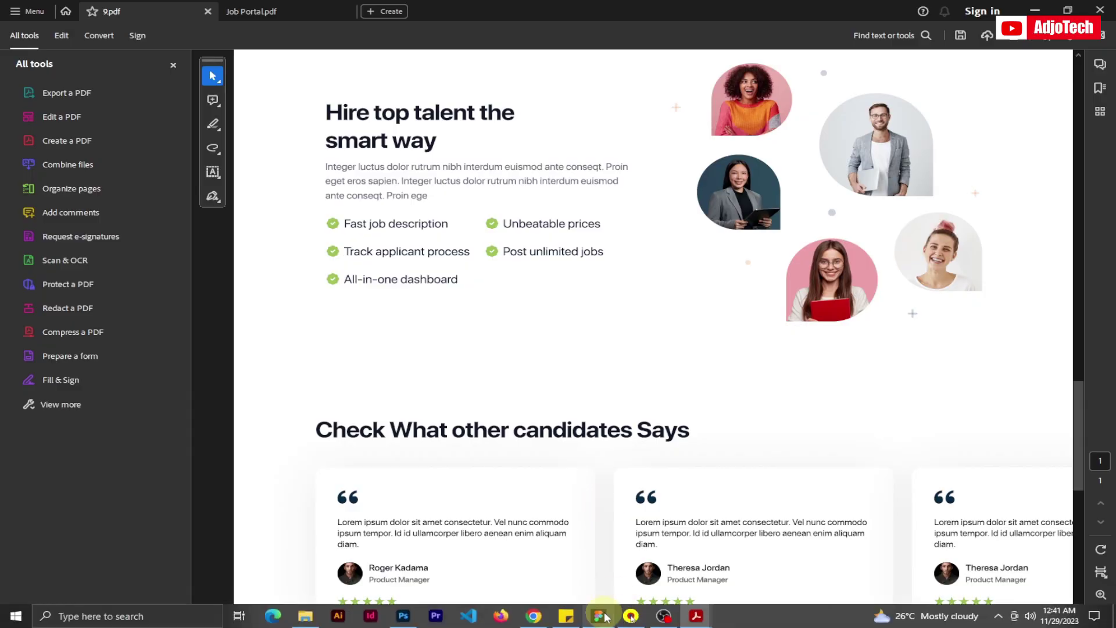
# Step: Back in Figma, scroll left to the home page and select layer 9 in Layers
pyautogui.click(614, 616)
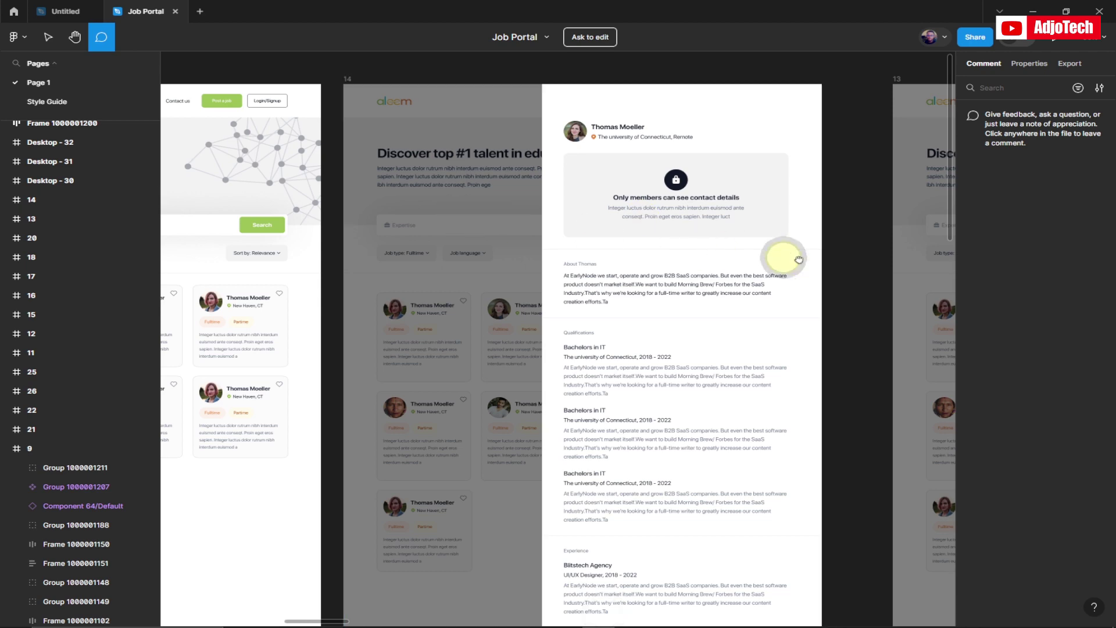
pyautogui.hscroll(-5, 698, 264)
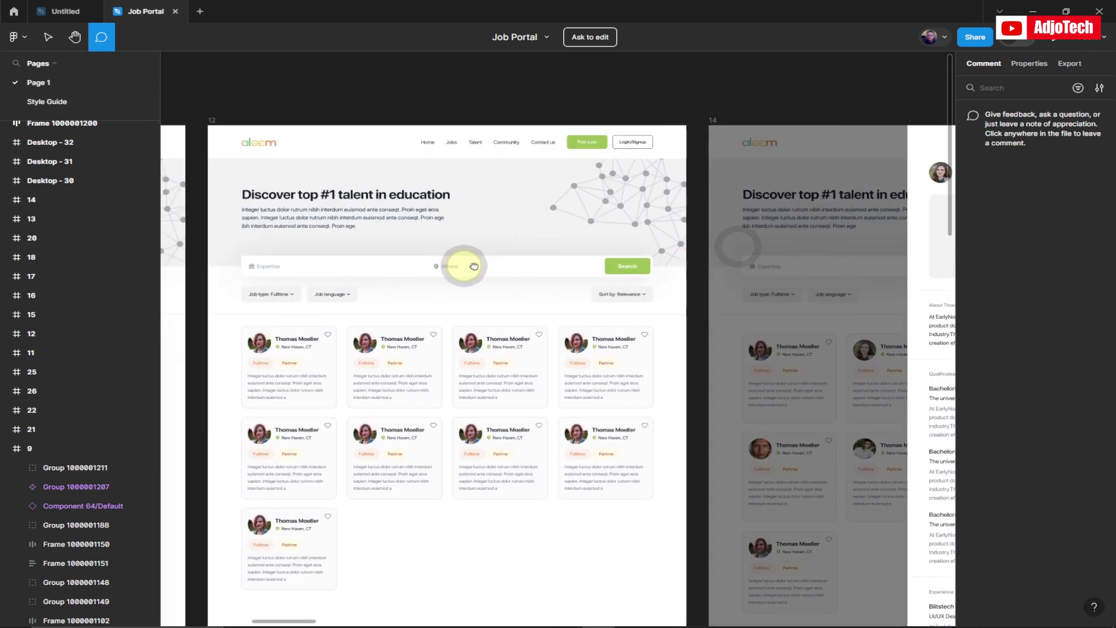
pyautogui.hscroll(-5, 639, 263)
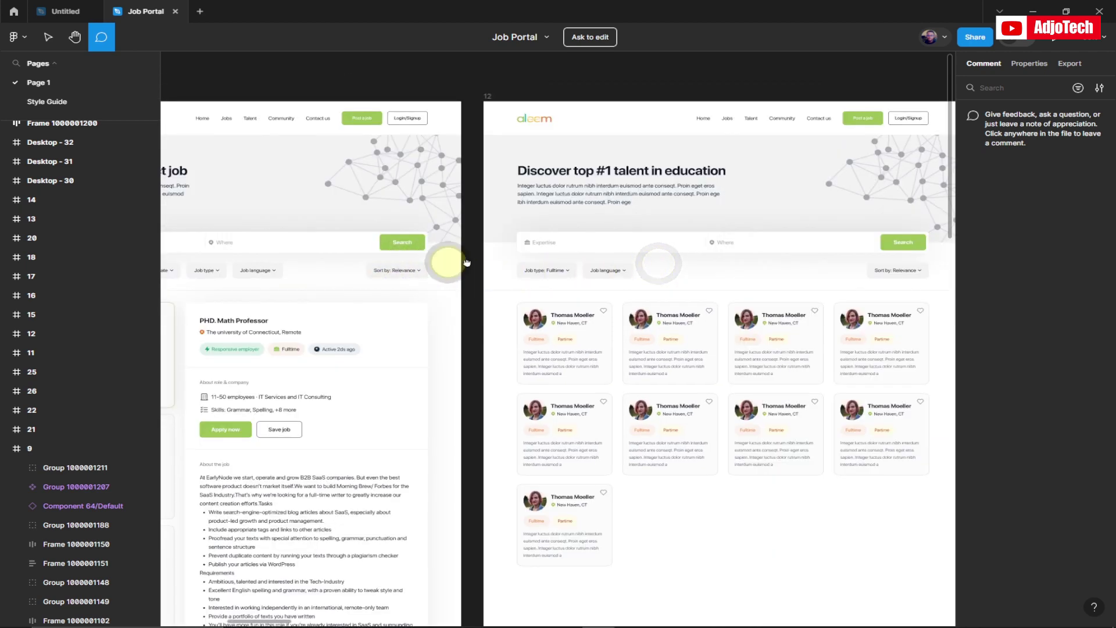
pyautogui.hscroll(-10, 466, 263)
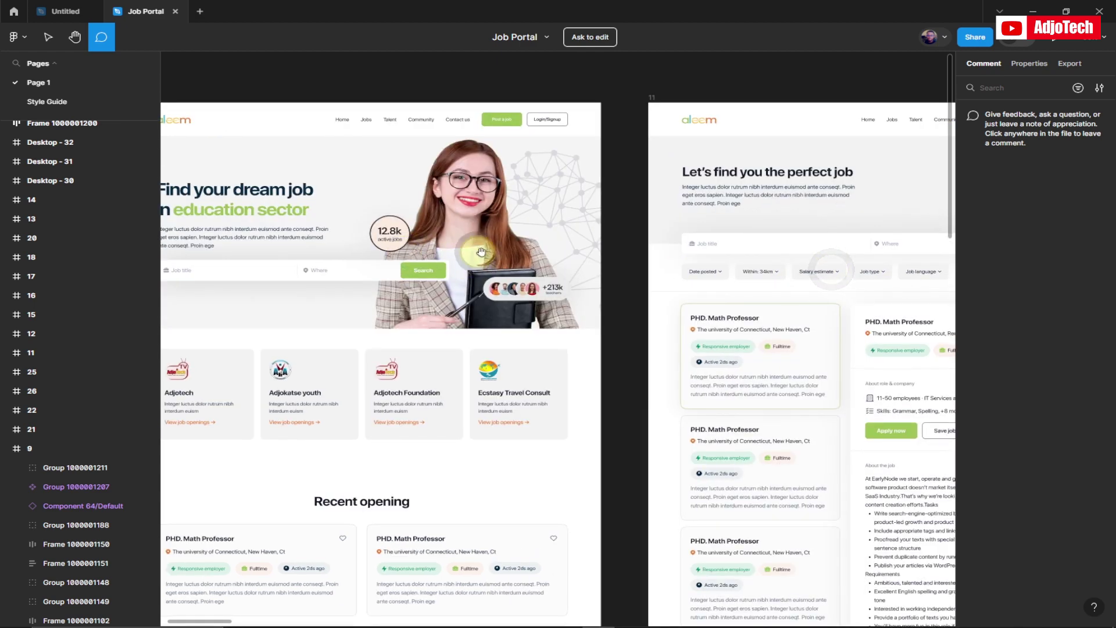
pyautogui.hscroll(-4, 481, 251)
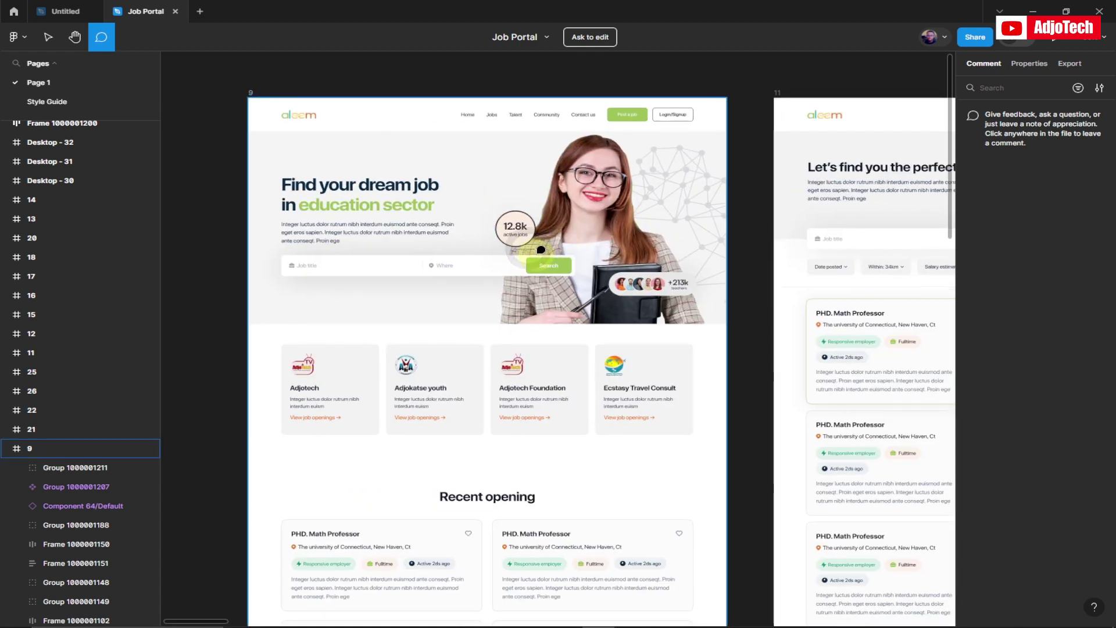
pyautogui.click(364, 142)
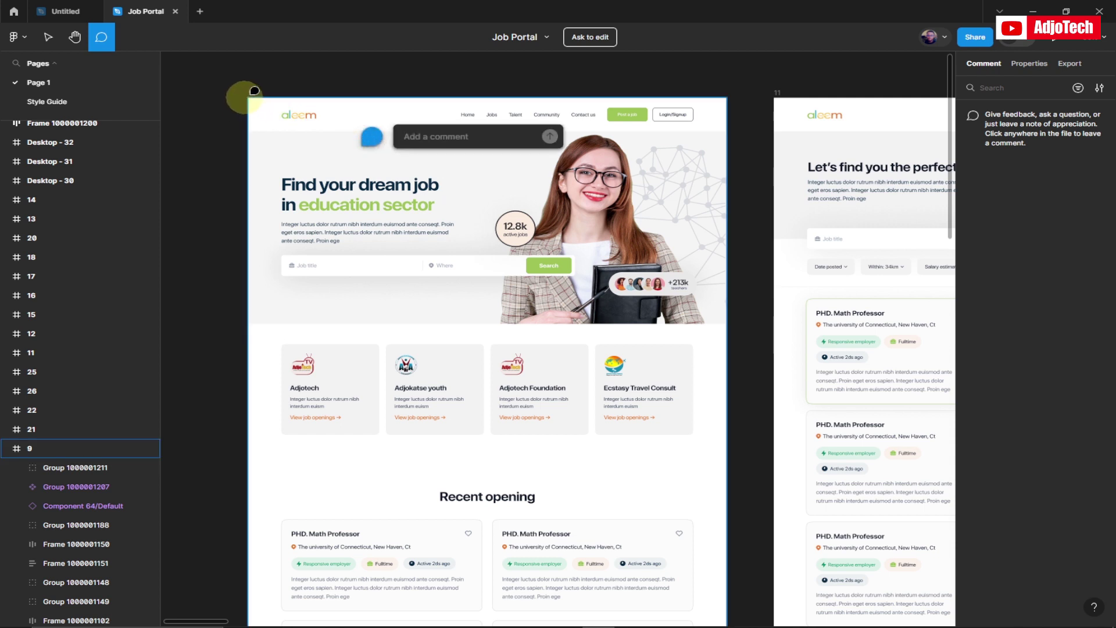
pyautogui.click(27, 448)
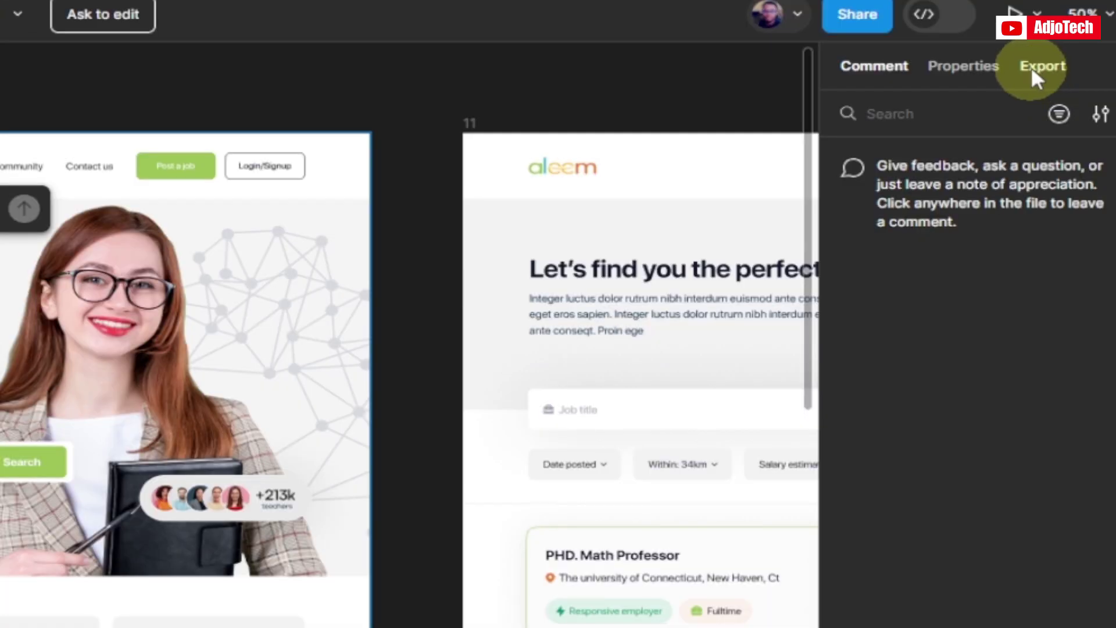
# Step: Give frame 9 a 1x export setting with PDF as the format
pyautogui.click(1069, 63)
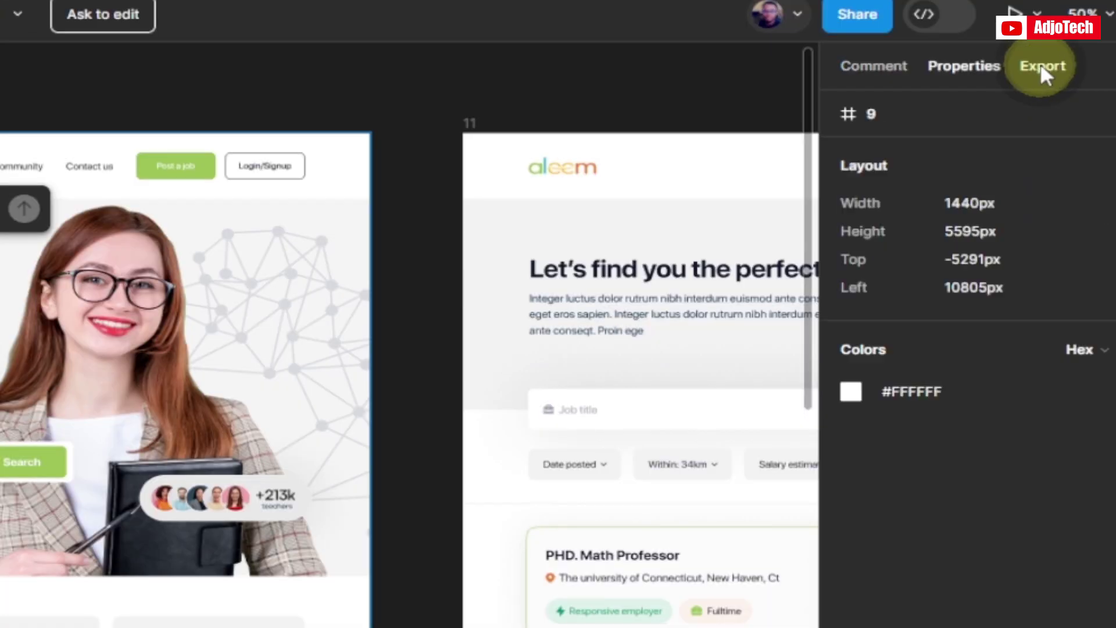
pyautogui.click(1056, 67)
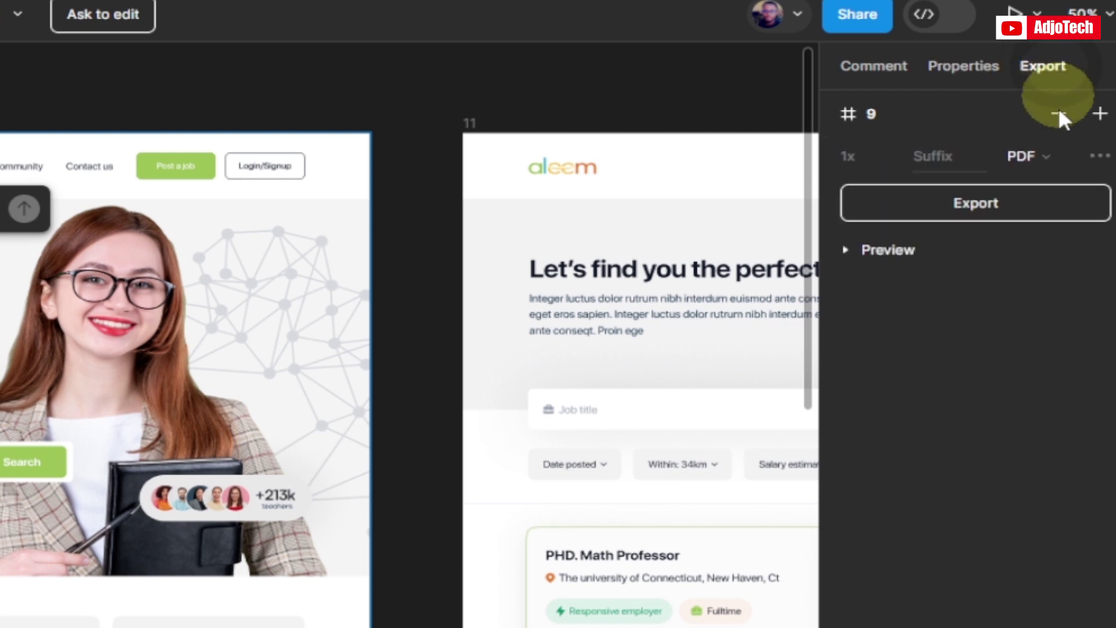
pyautogui.click(1058, 155)
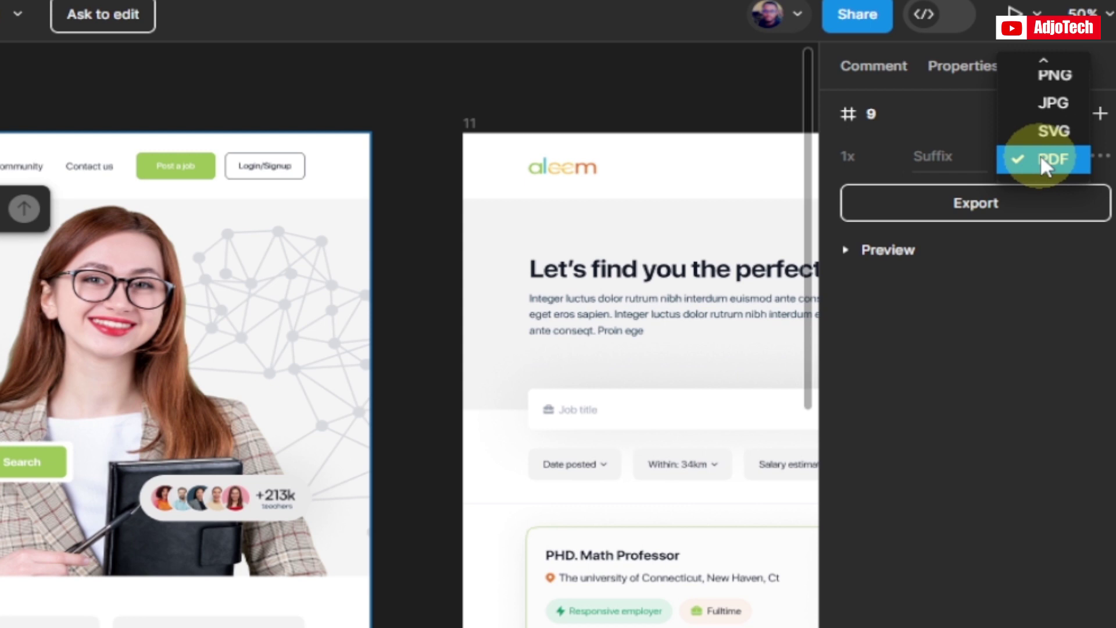
pyautogui.click(1051, 153)
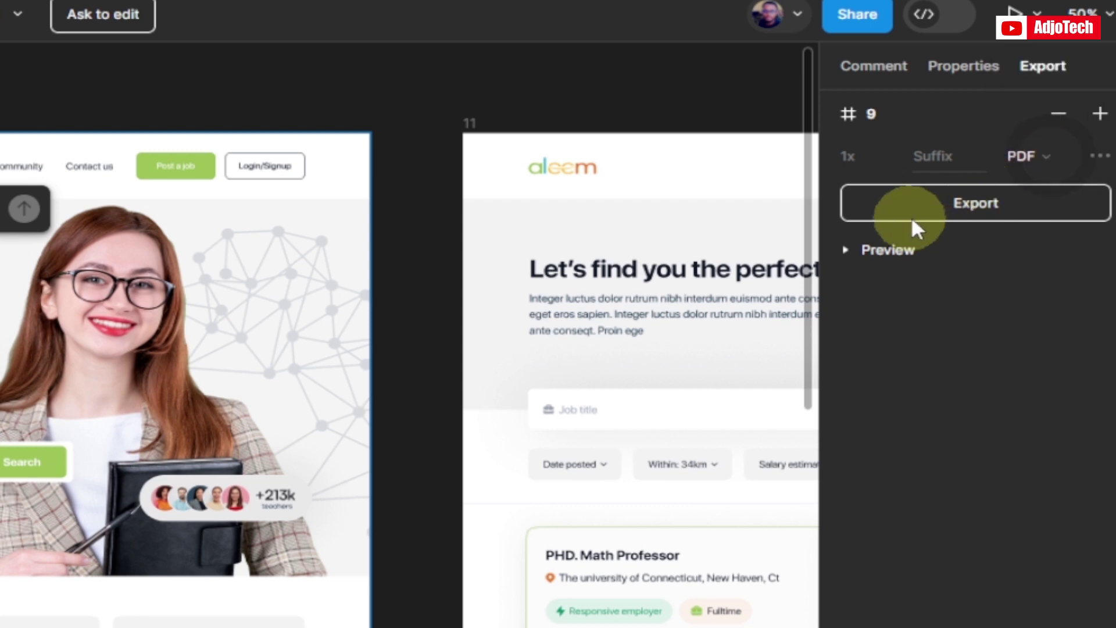
# Step: Export frame 9 as a PDF named 7 into Downloads, then open the Downloads folder
pyautogui.click(969, 199)
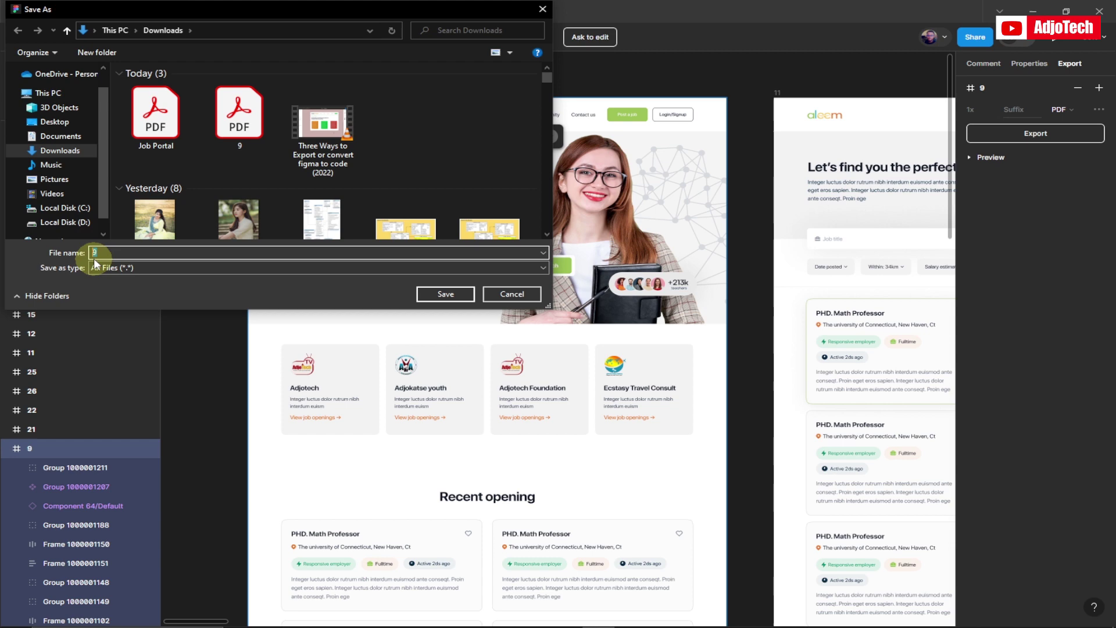
pyautogui.write('7')
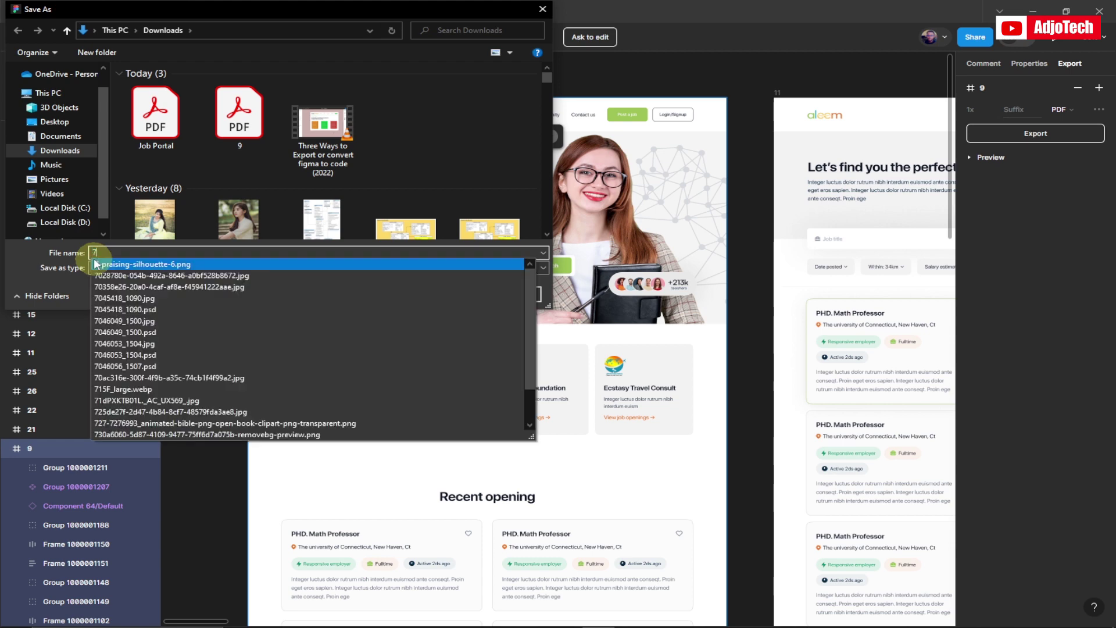
pyautogui.click(393, 180)
pyautogui.click(445, 293)
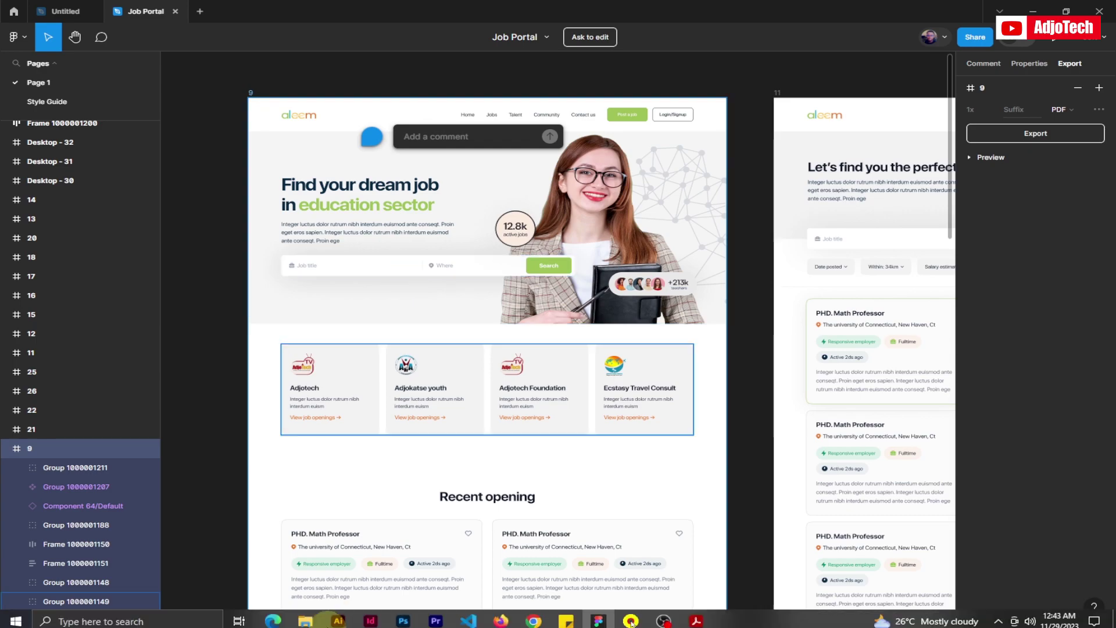
pyautogui.click(305, 615)
# Step: Open 7.pdf from Downloads to check it, then Alt+Tab back to the Figma design
pyautogui.click(393, 168)
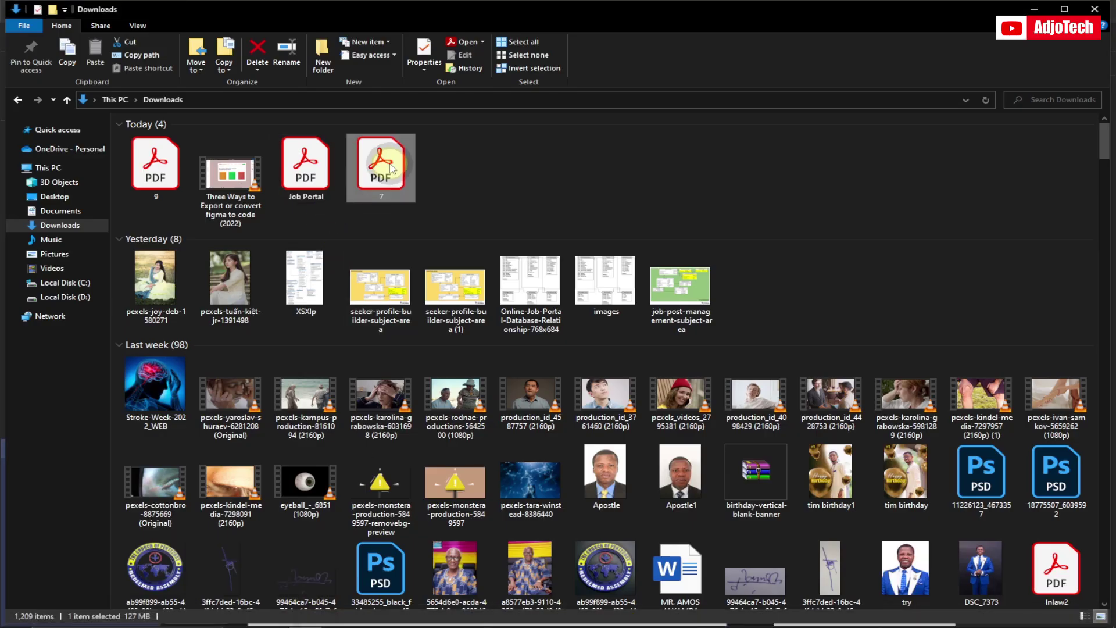
pyautogui.doubleClick(393, 169)
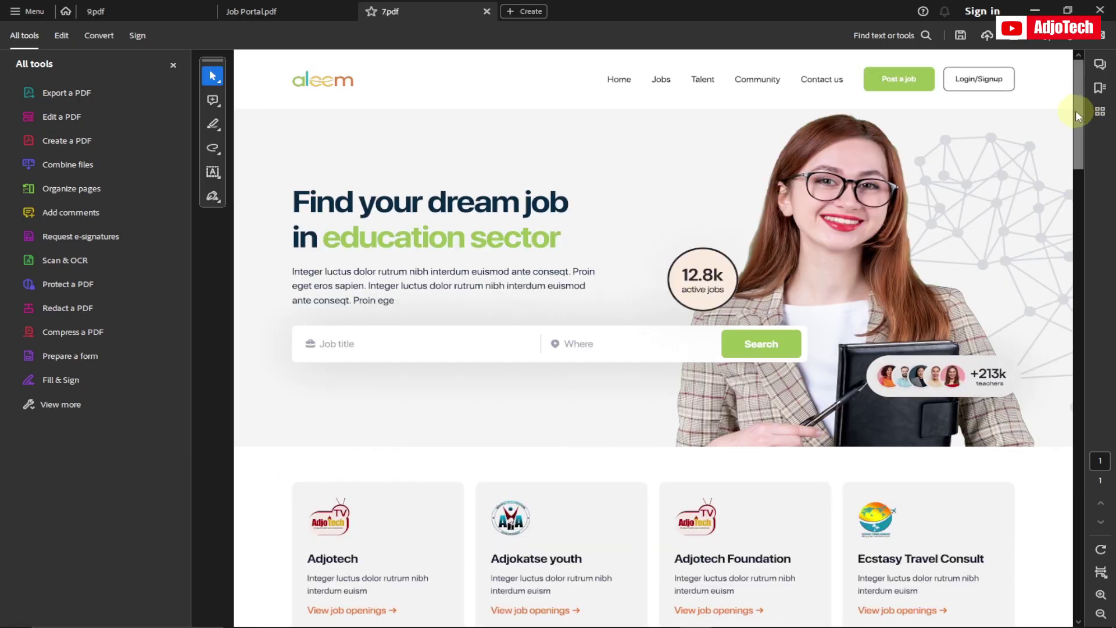
pyautogui.scroll(-1, 1059, 131)
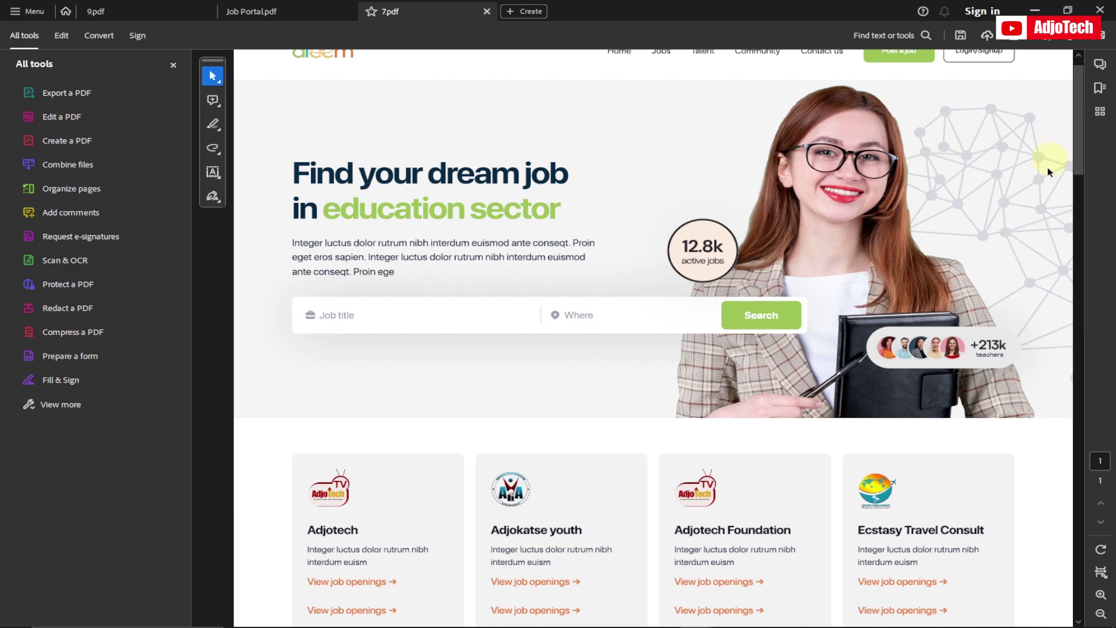
pyautogui.scroll(-14, 1076, 165)
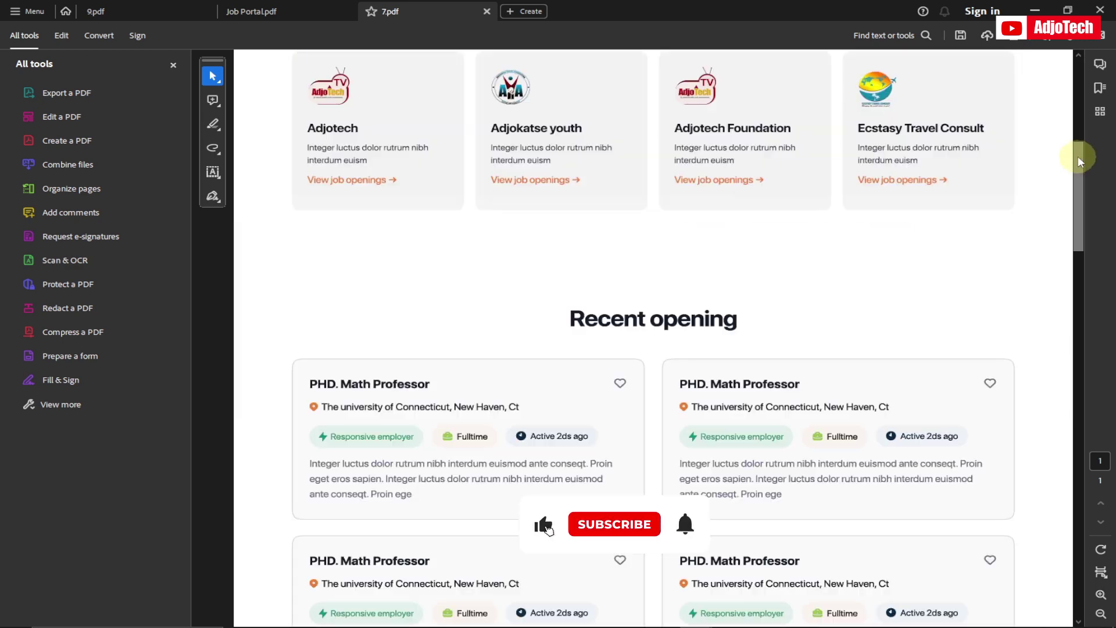
pyautogui.hotkey('alt', 'Tab')
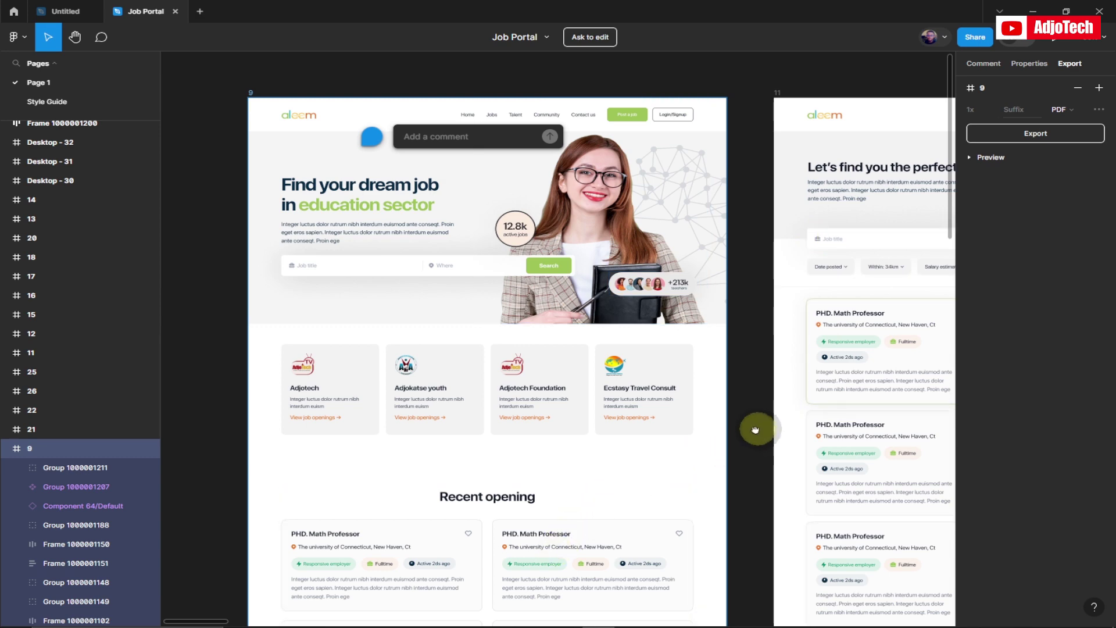
# Step: Pan the canvas right, then run File > Export frames to PDF from the main menu
pyautogui.moveTo(755, 429); pyautogui.dragTo(479, 424)
pyautogui.hscroll(5, 479, 424)
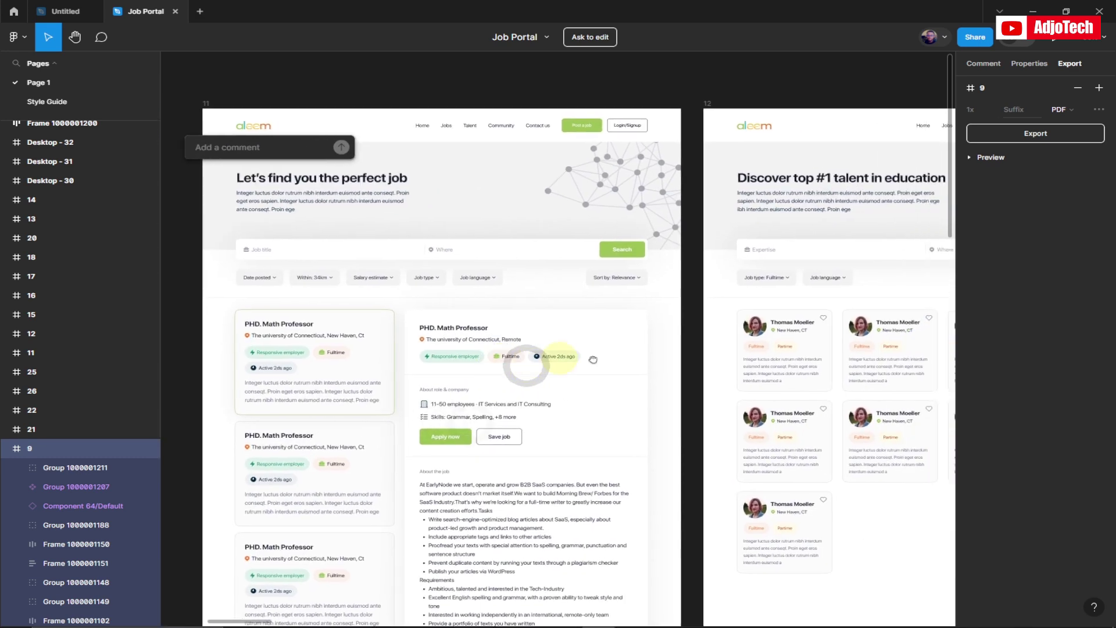
pyautogui.hscroll(5, 605, 343)
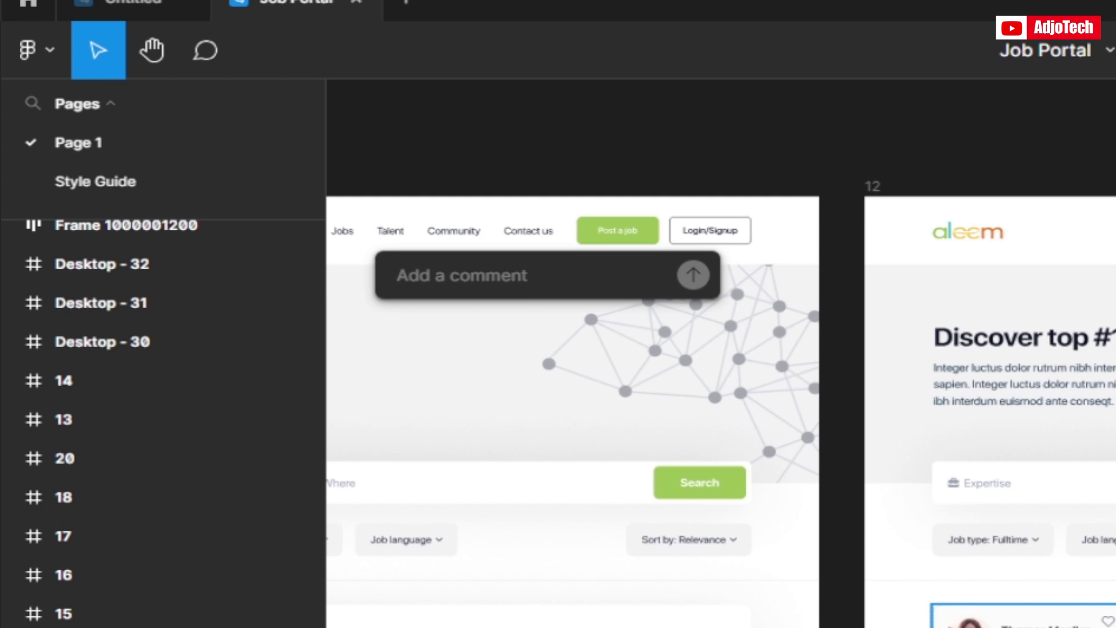
pyautogui.click(45, 46)
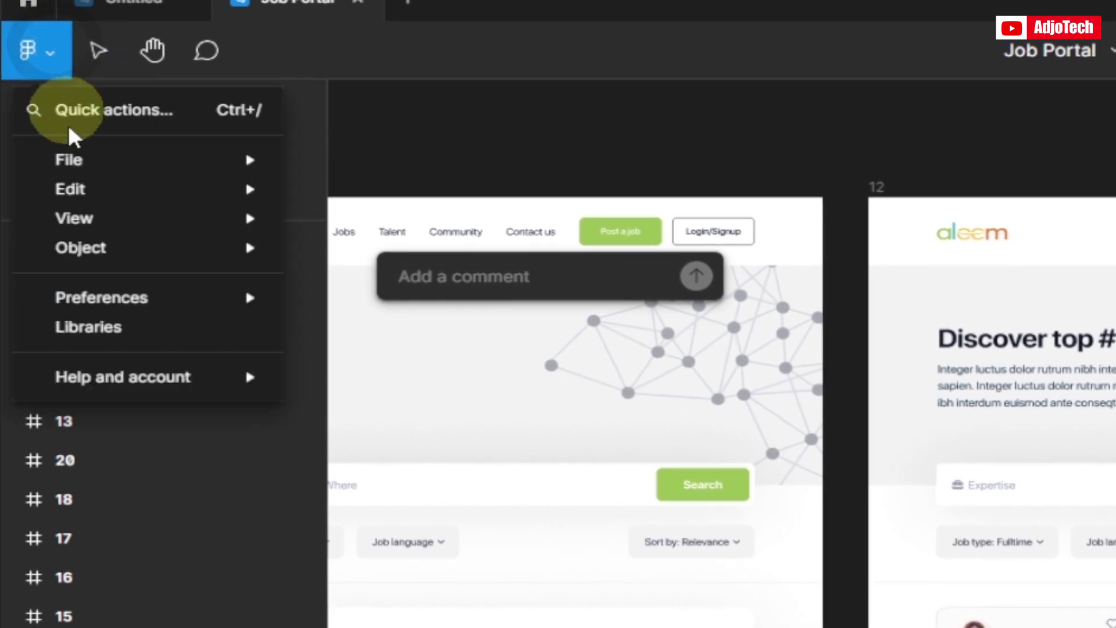
pyautogui.moveTo(124, 164)
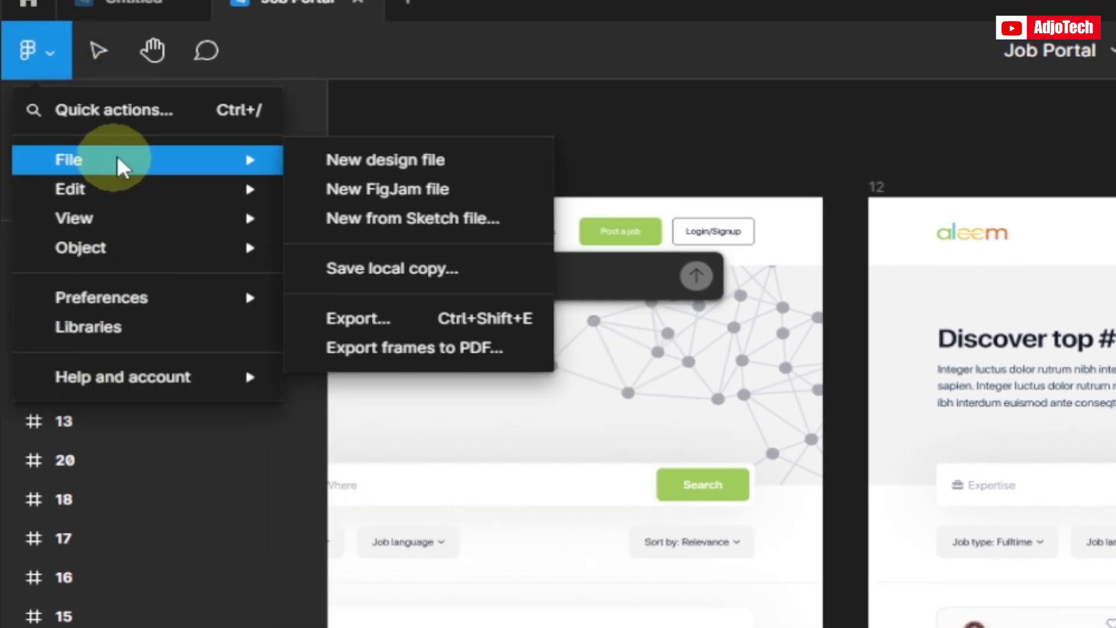
pyautogui.click(440, 349)
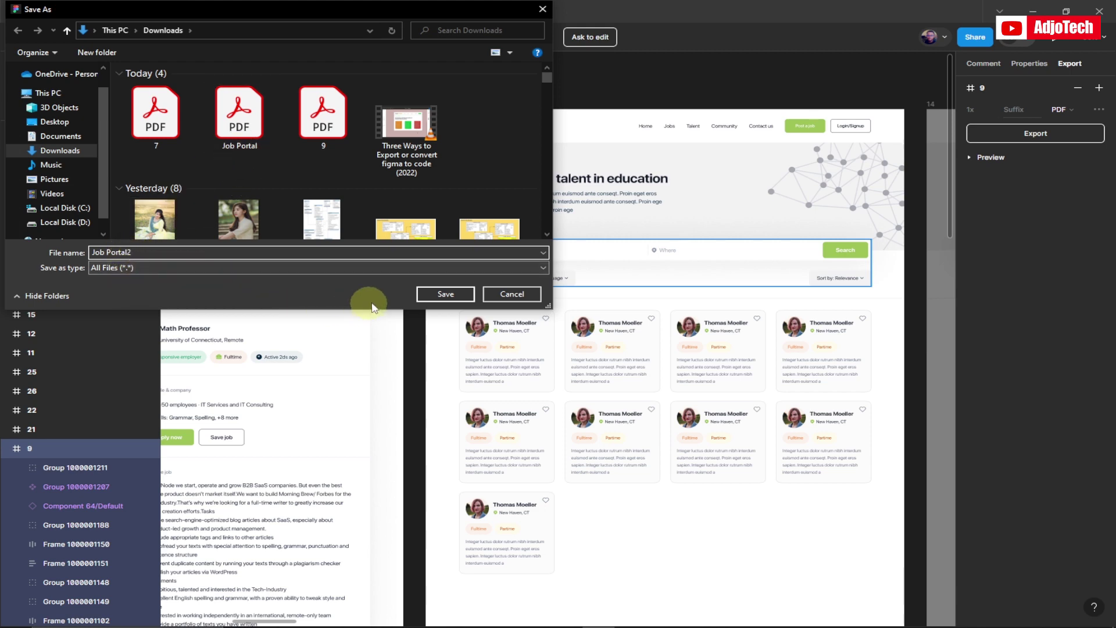
# Step: Save the frames PDF as Job Portal2 in Downloads and open it from File Explorer
pyautogui.click(440, 294)
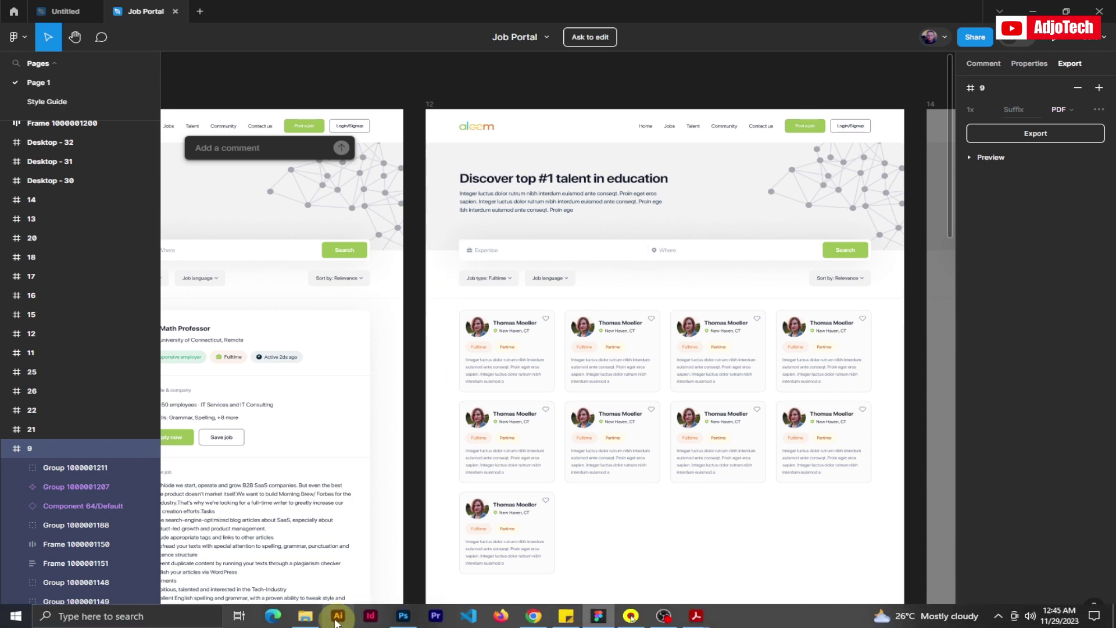
pyautogui.click(305, 616)
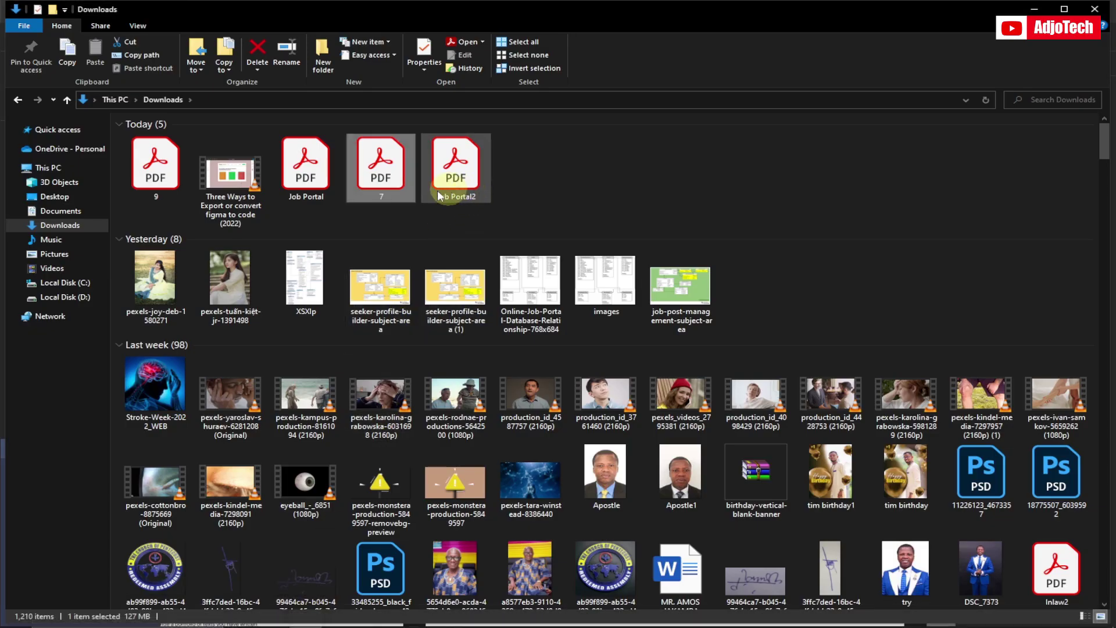
pyautogui.click(466, 190)
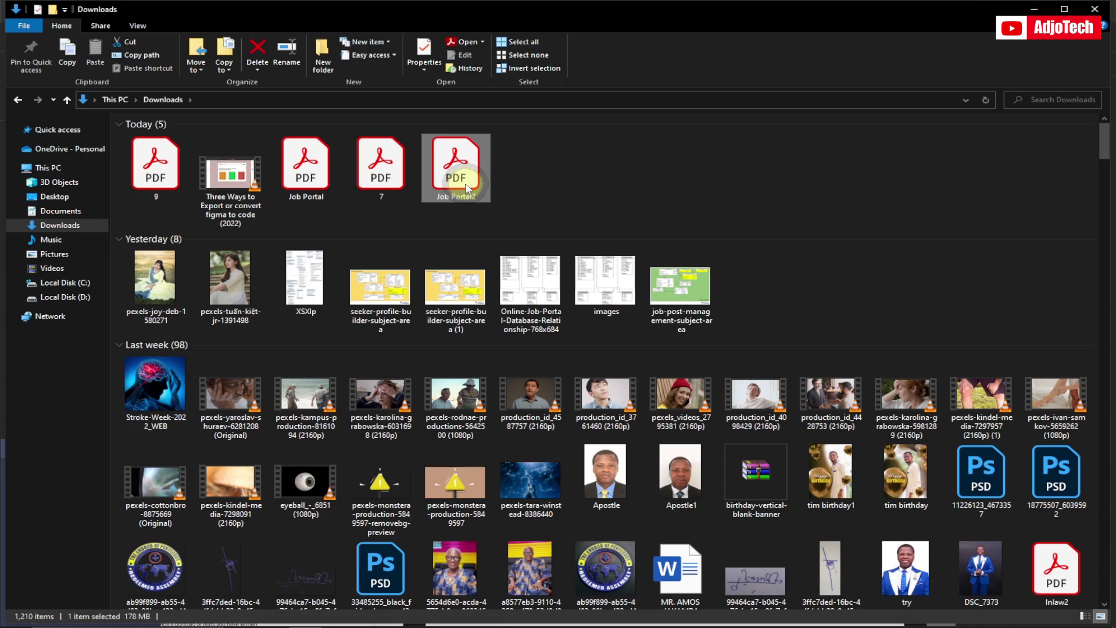
pyautogui.doubleClick(465, 190)
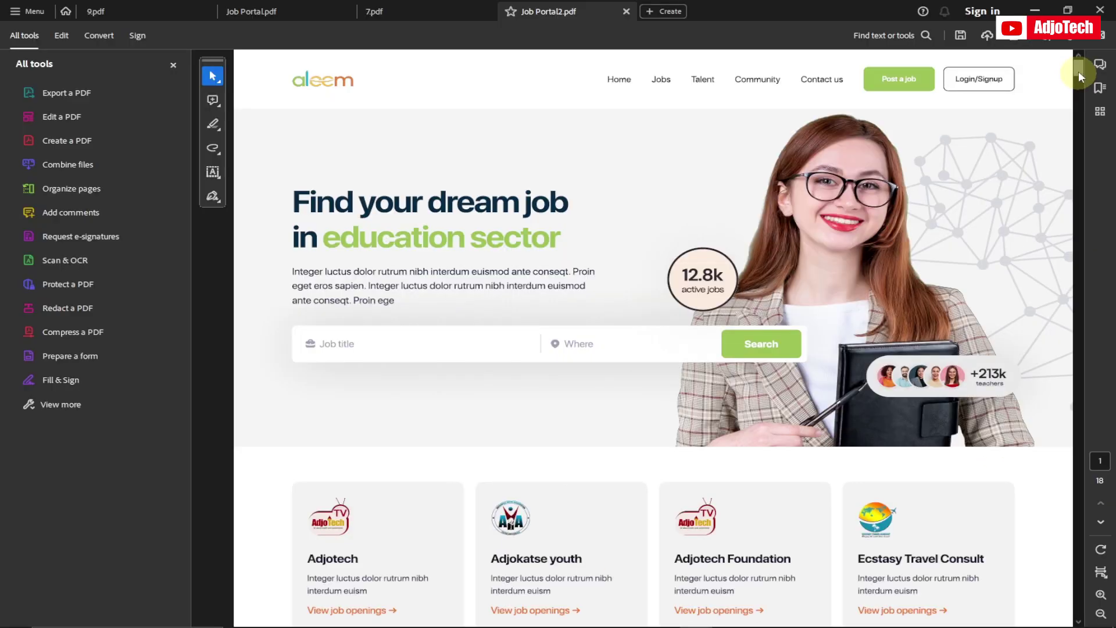
# Step: Scroll Job Portal2.pdf to confirm all 18 pages, then return to Figma
pyautogui.scroll(-3, 1079, 82)
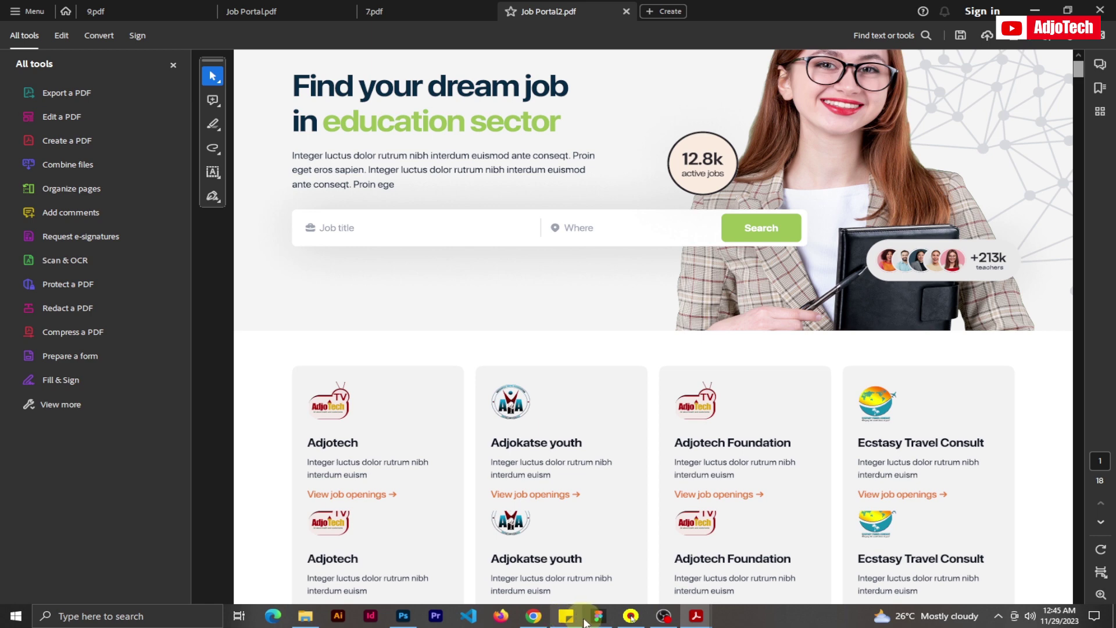
pyautogui.click(598, 616)
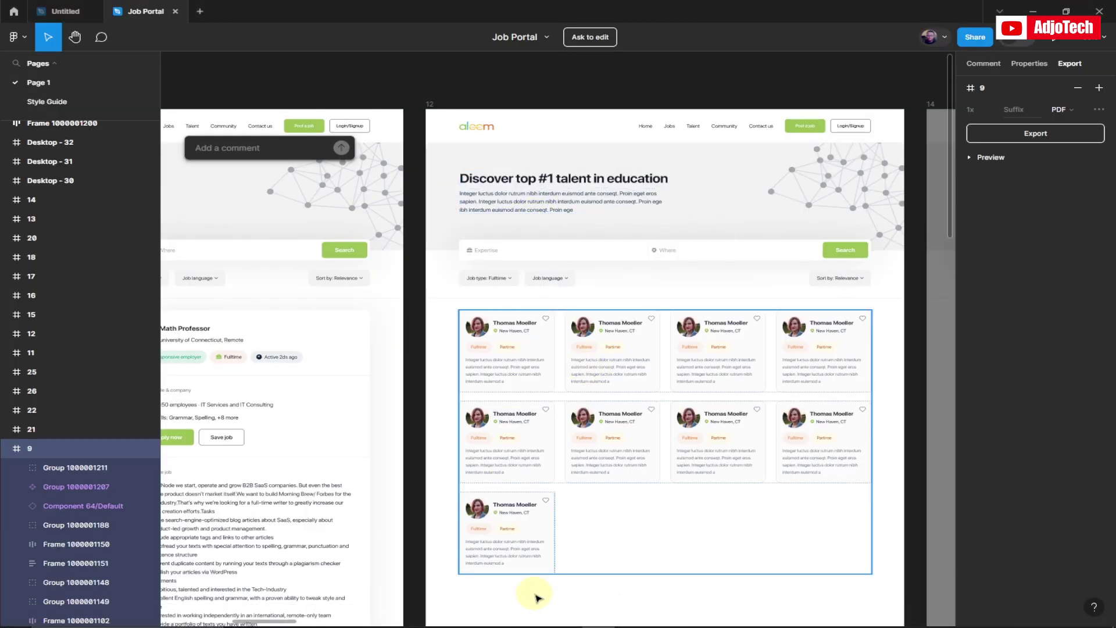
# Step: Scroll back to frame 9, select layer 9, and switch its export format from PDF to JPG
pyautogui.hscroll(-10, 349, 298)
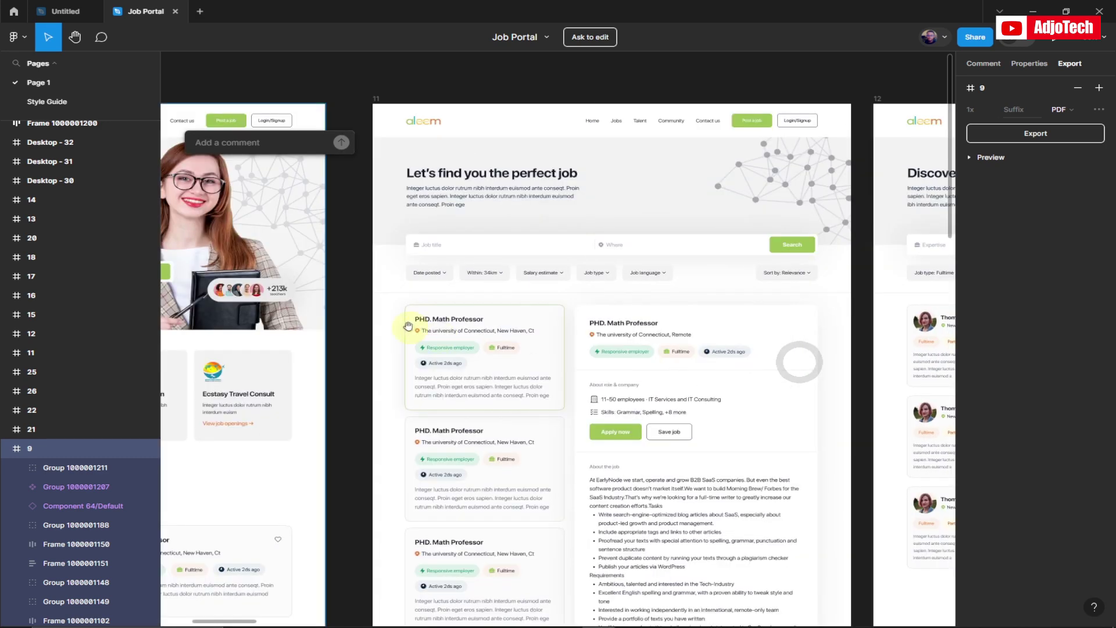
pyautogui.hscroll(-10, 449, 300)
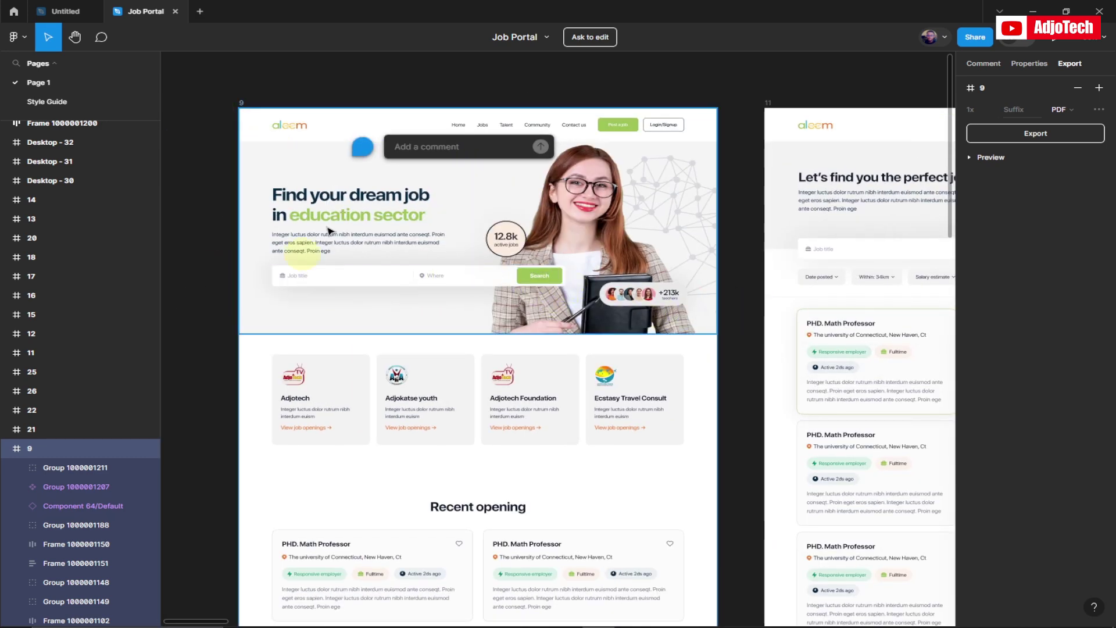
pyautogui.click(277, 137)
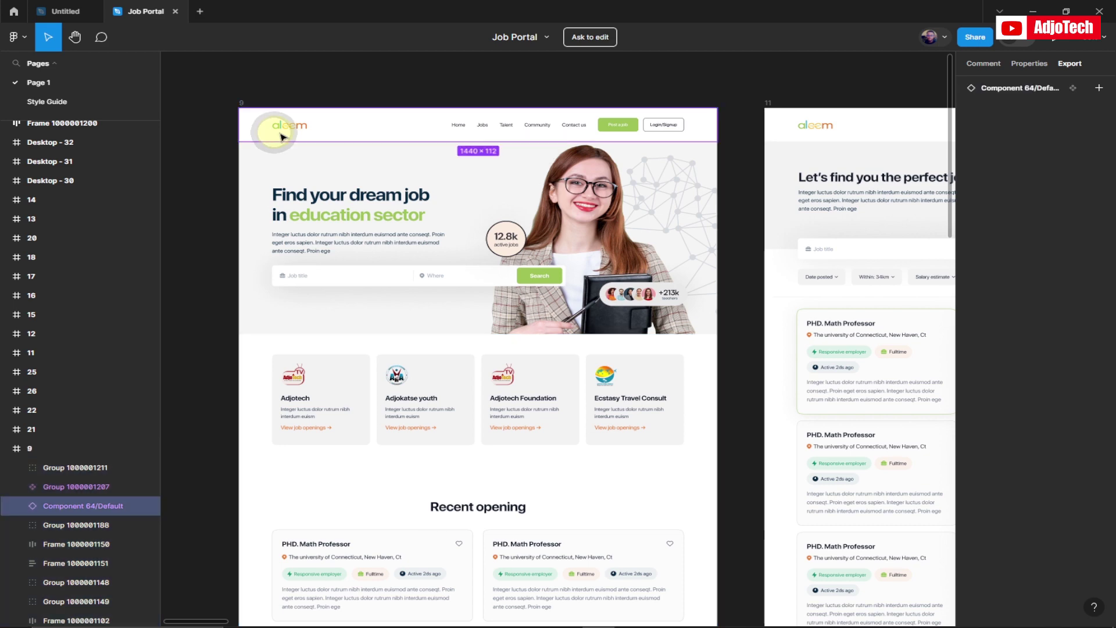
pyautogui.click(28, 448)
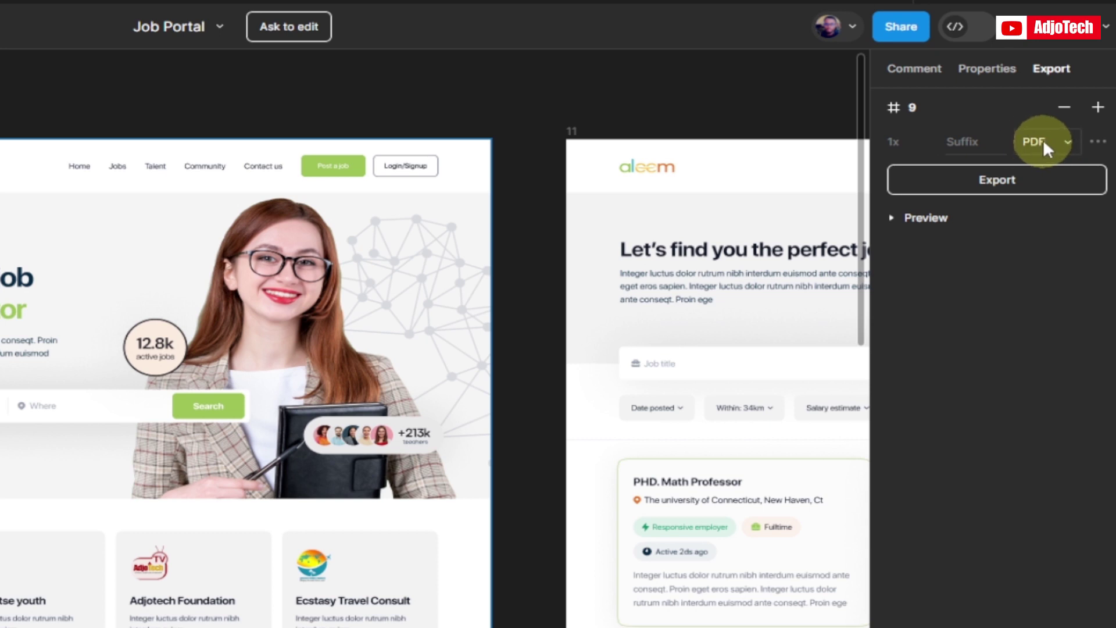
pyautogui.click(1066, 145)
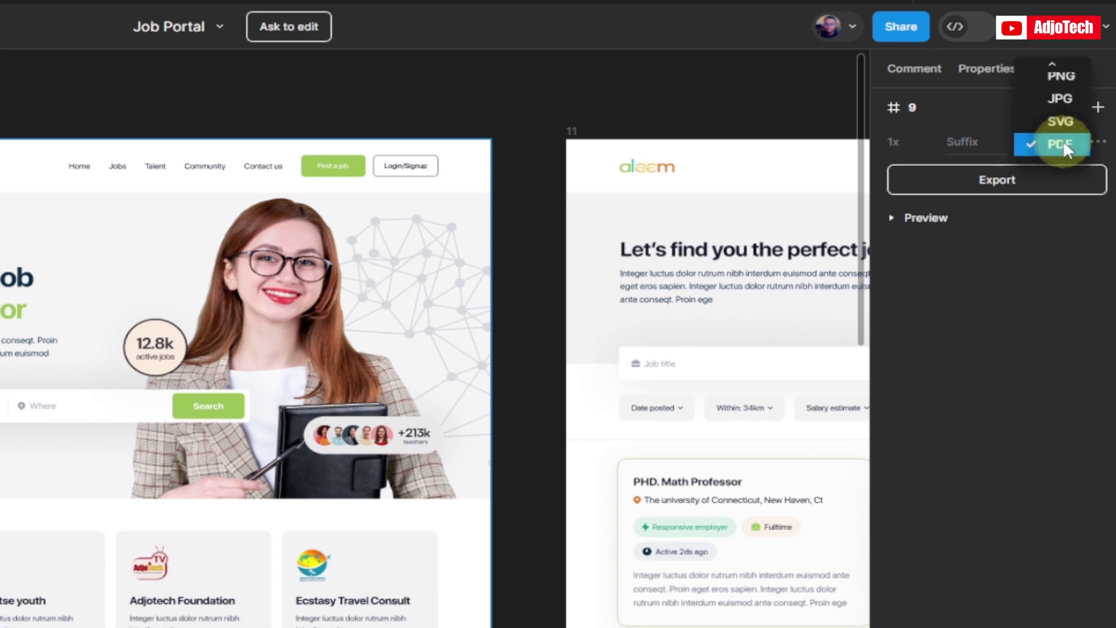
pyautogui.click(1048, 96)
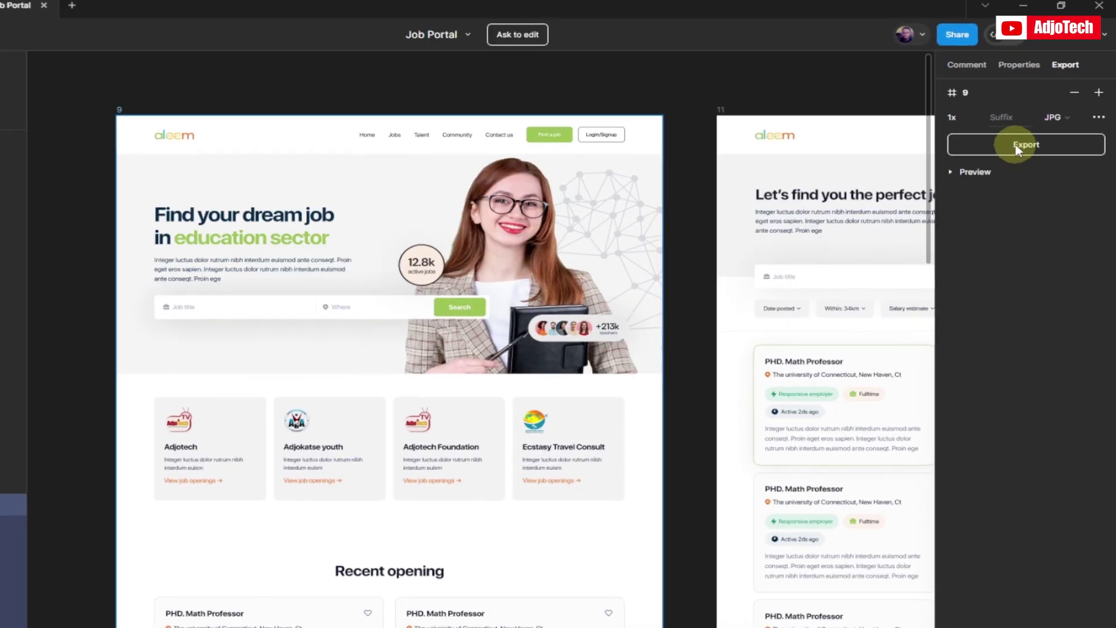
# Step: Export frame 9 as a JPG and save it in Downloads under the name 67
pyautogui.click(986, 181)
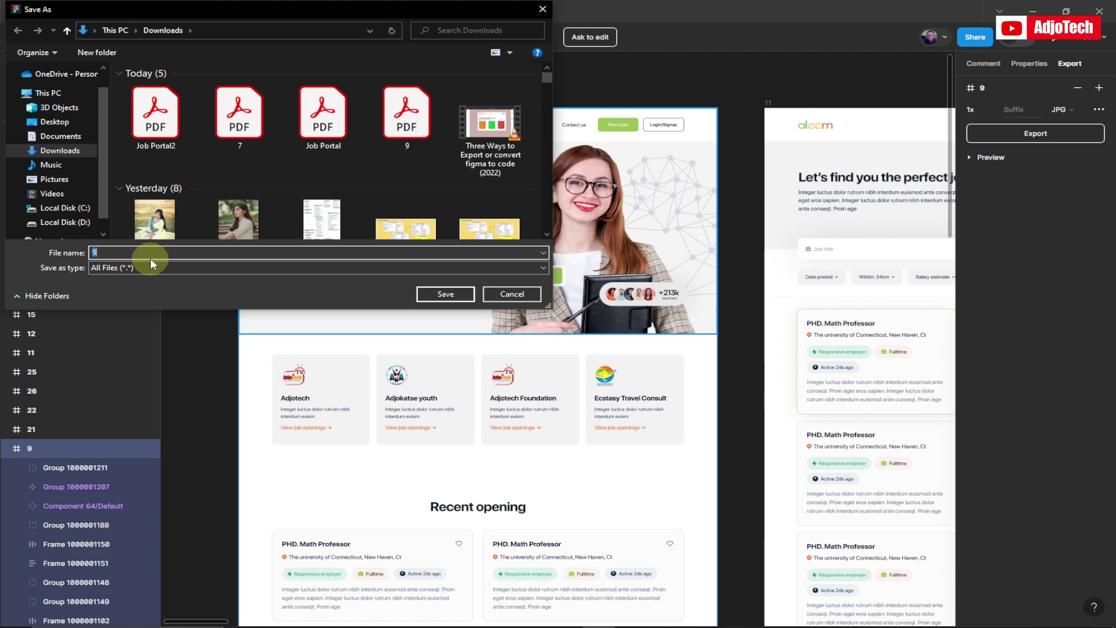
pyautogui.write('67')
pyautogui.click(436, 295)
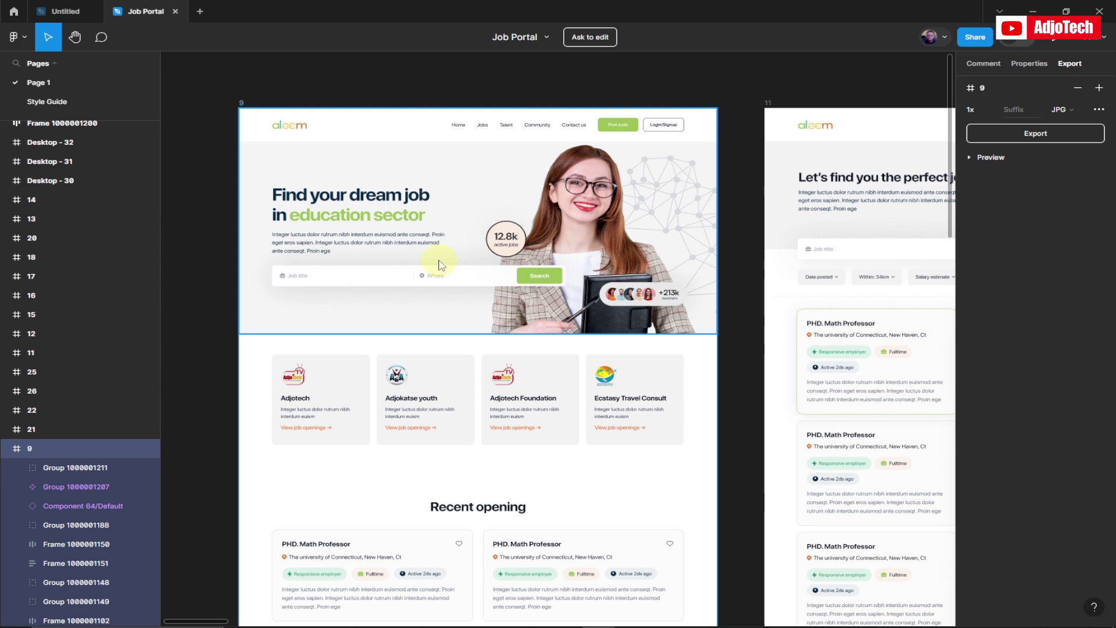
# Step: Preview the exported 67 JPG in Downloads, confirming the full 1440 x 5595 Job Portal homepage, then close it
pyautogui.click(305, 615)
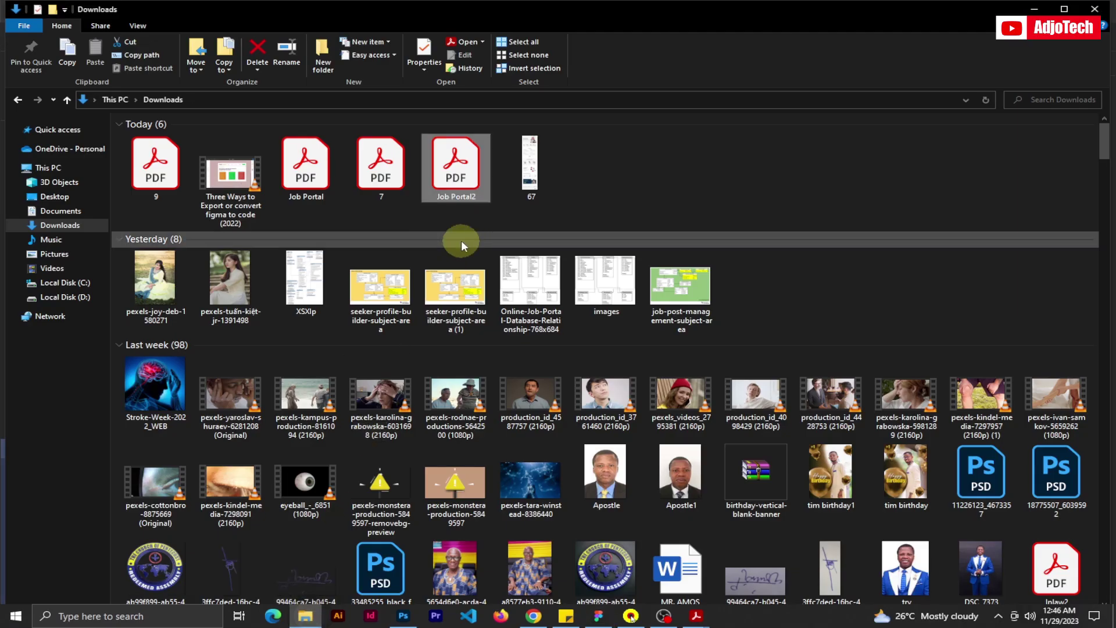
pyautogui.click(160, 185)
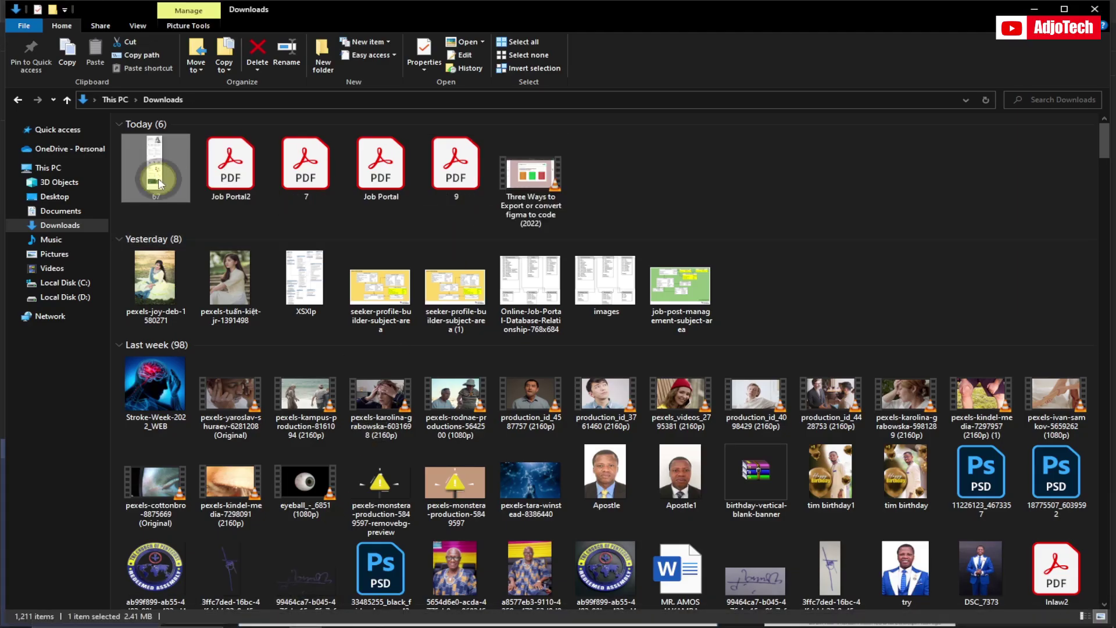
pyautogui.doubleClick(160, 185)
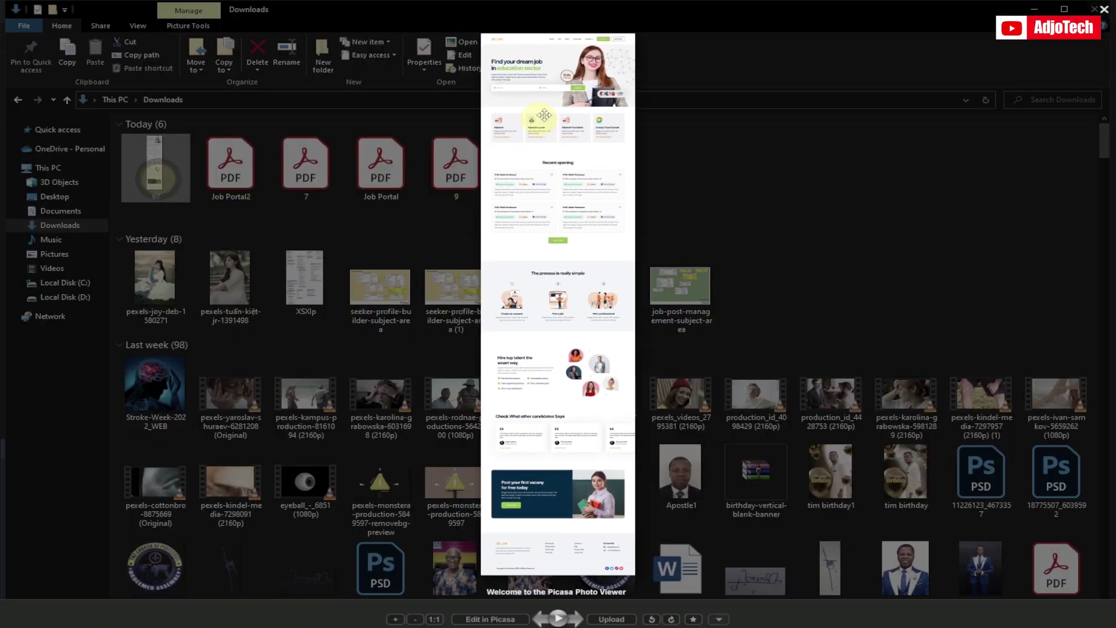
pyautogui.click(1103, 9)
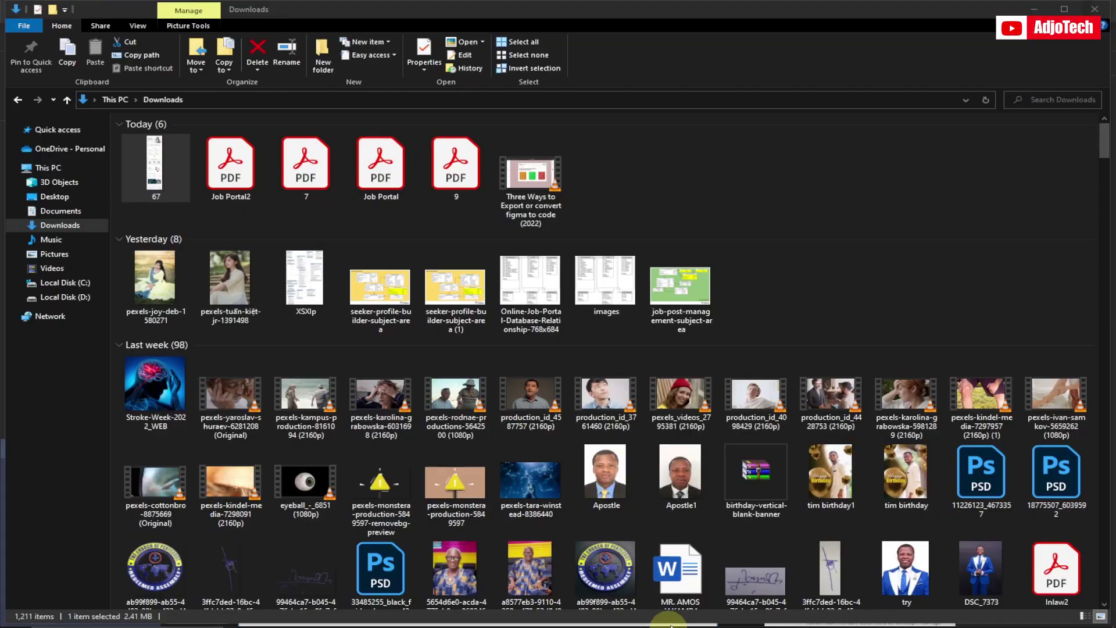
pyautogui.click(597, 617)
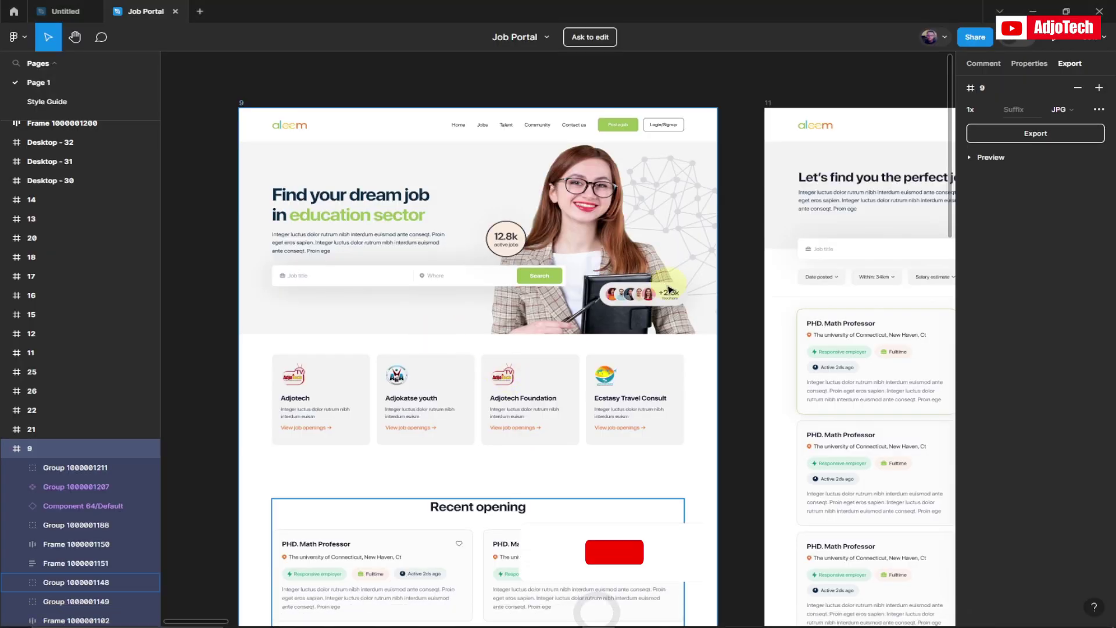